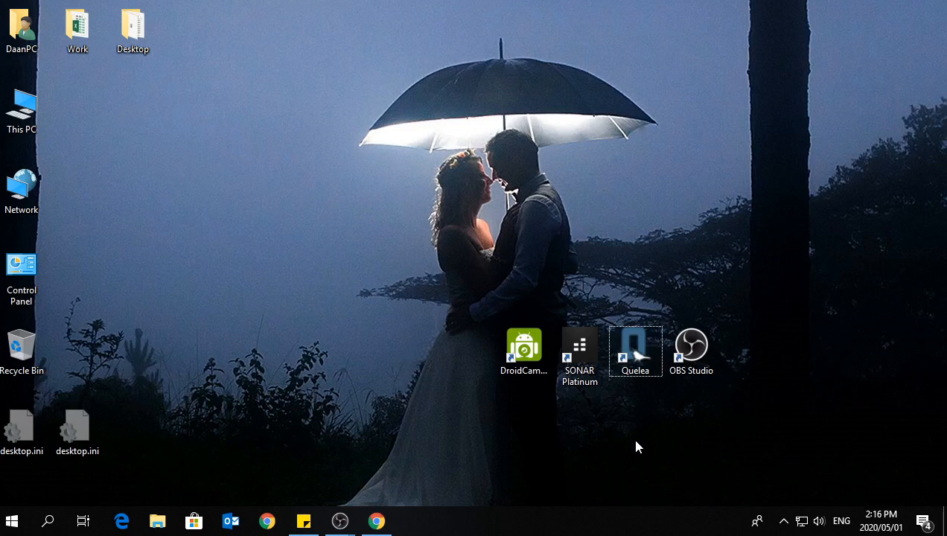
# Open Quelea from the desktop and dismiss the single-monitor warning.
pyautogui.doubleClick(637, 334)
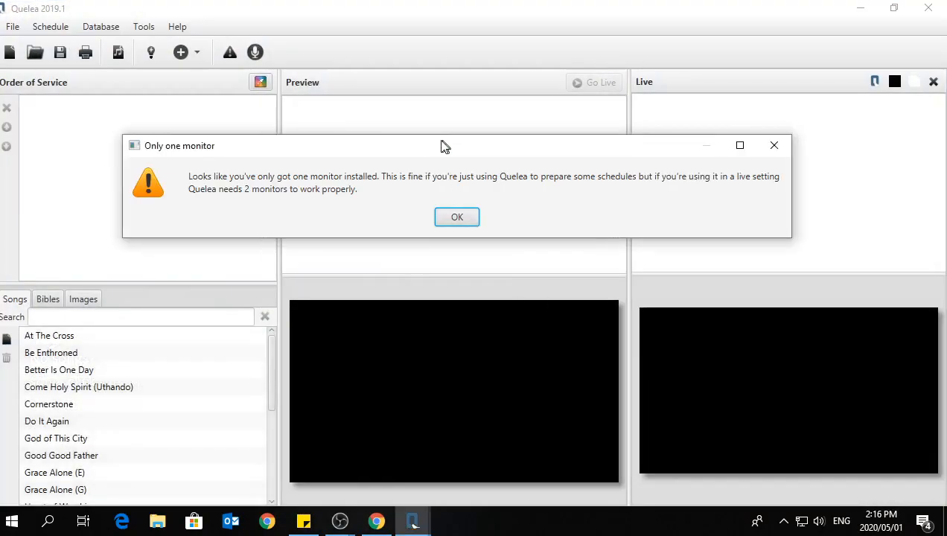
pyautogui.moveTo(441, 144); pyautogui.dragTo(469, 144)
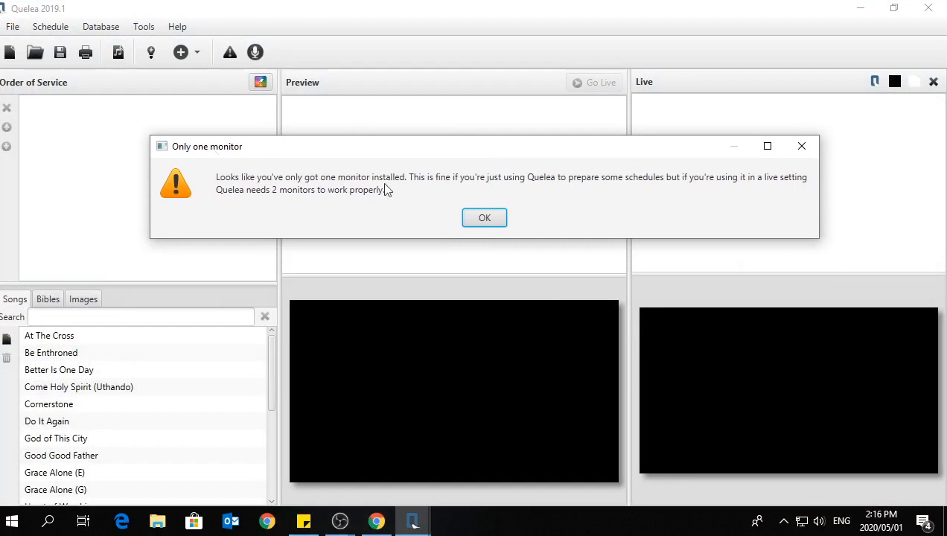
pyautogui.click(484, 218)
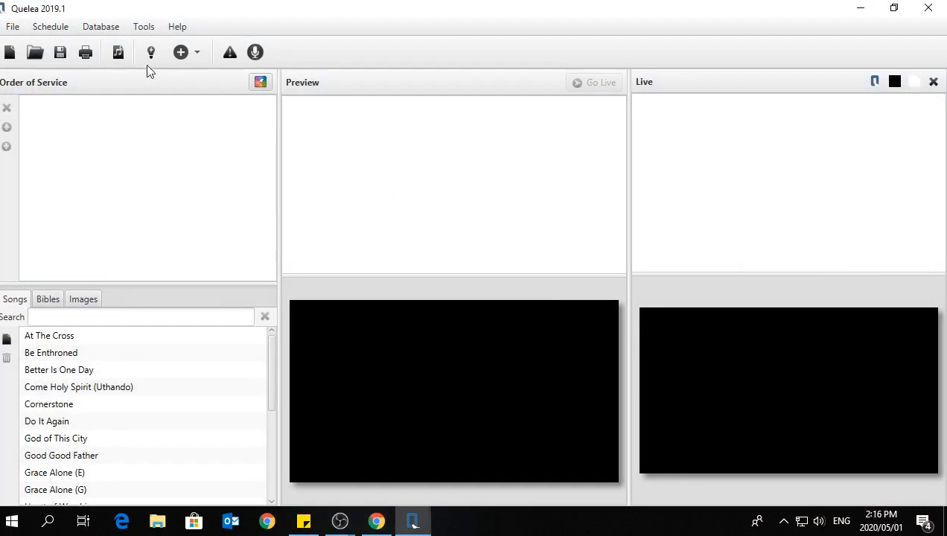
# Set the projector screen to Output 1 in the display options and confirm.
pyautogui.click(144, 27)
pyautogui.click(163, 134)
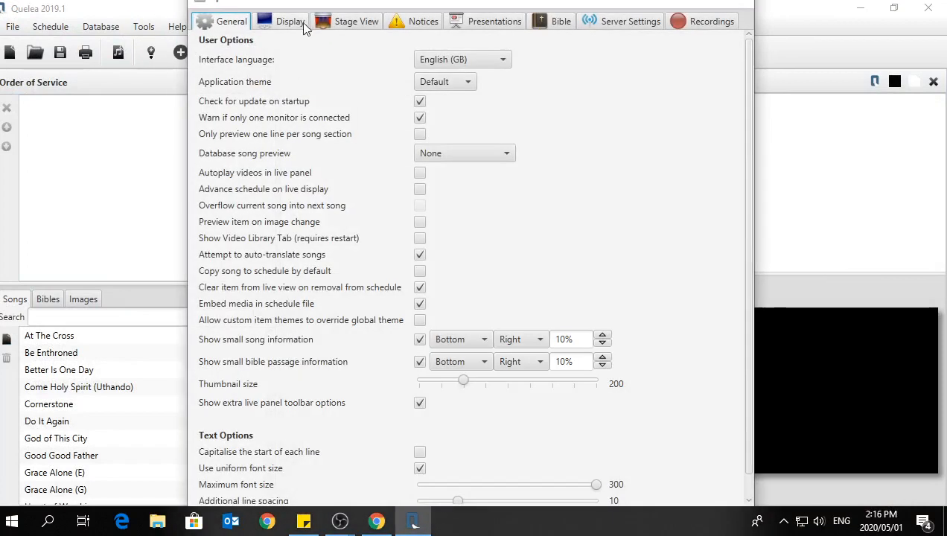
pyautogui.click(296, 21)
pyautogui.moveTo(355, 10); pyautogui.dragTo(390, 56)
pyautogui.click(393, 211)
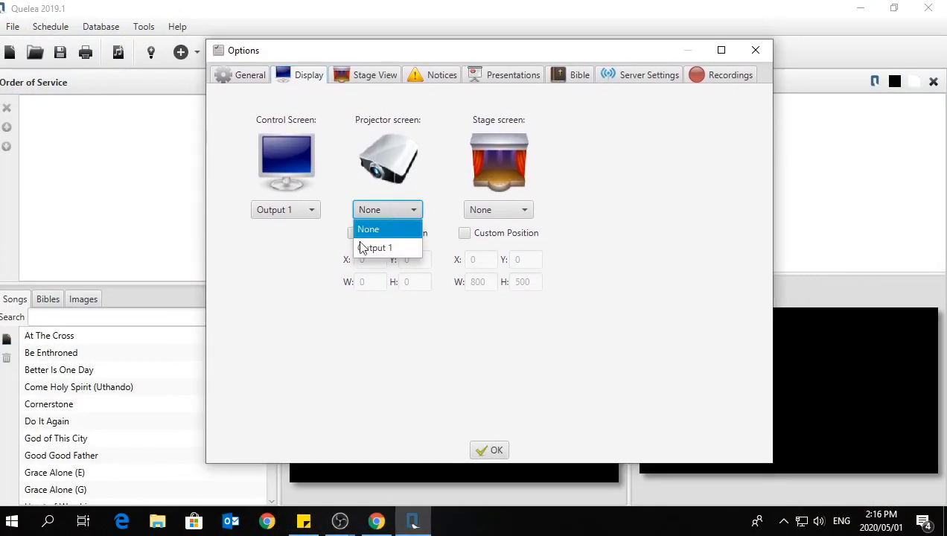
pyautogui.click(374, 247)
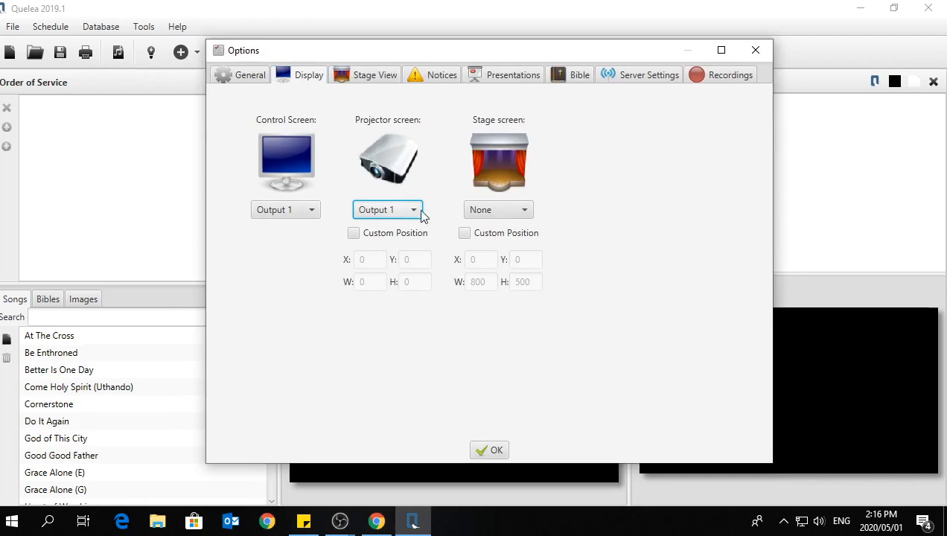
pyautogui.click(489, 451)
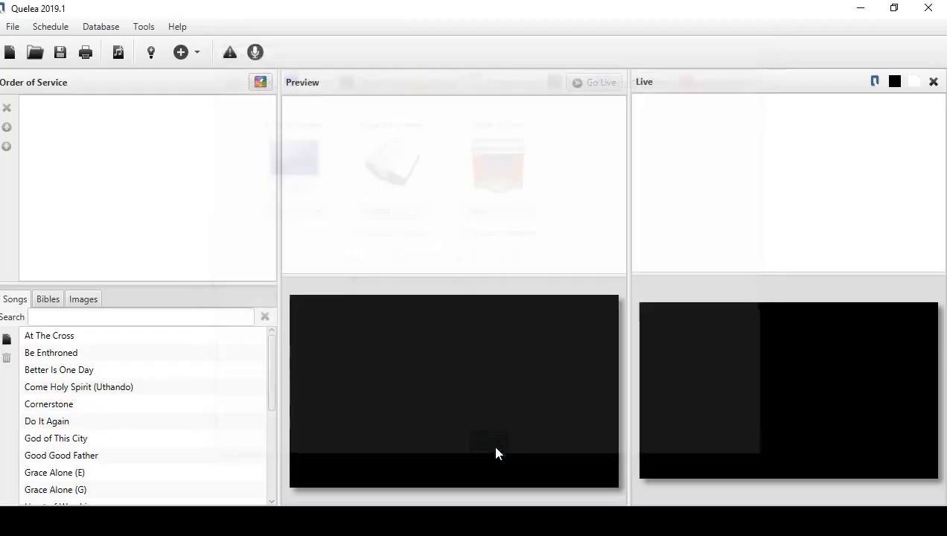
# Add the songs Better Is One Day and Do It Again to the order of service and send Better Is One Day live.
pyautogui.moveTo(85, 368); pyautogui.dragTo(115, 190)
pyautogui.moveTo(72, 421); pyautogui.dragTo(124, 195)
pyautogui.click(139, 119)
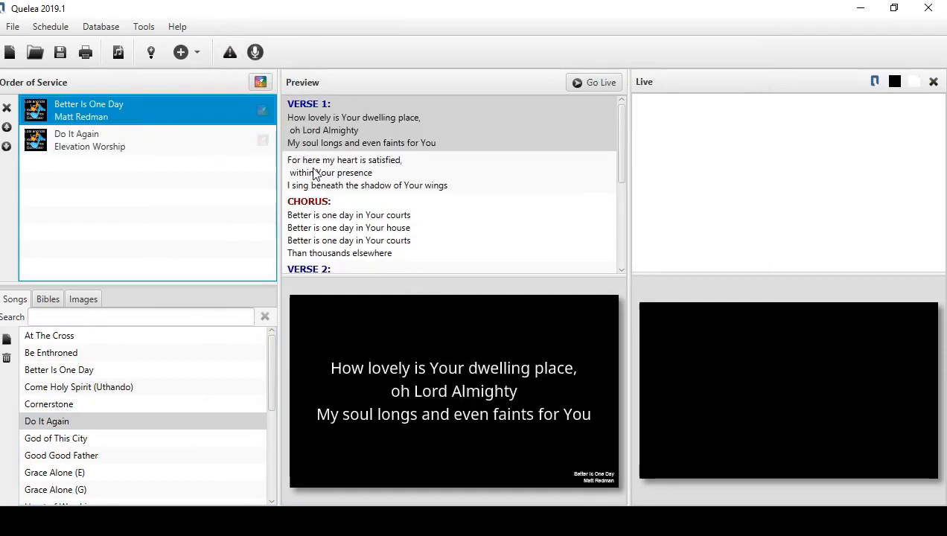
pyautogui.click(461, 139)
pyautogui.click(597, 83)
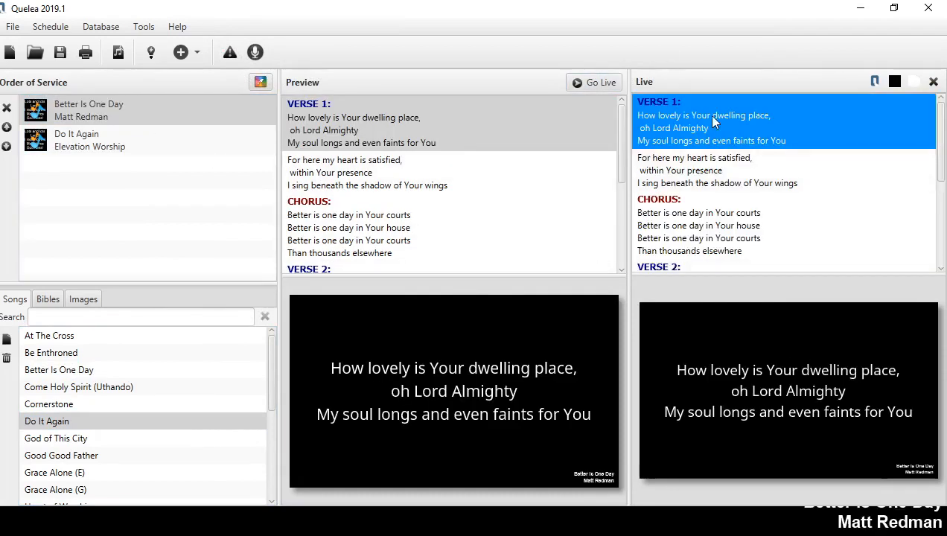
# Minimise the main control window to view the full-screen lyrics projection, and bring the control window back.
pyautogui.moveTo(653, 13); pyautogui.dragTo(649, 58)
pyautogui.click(863, 48)
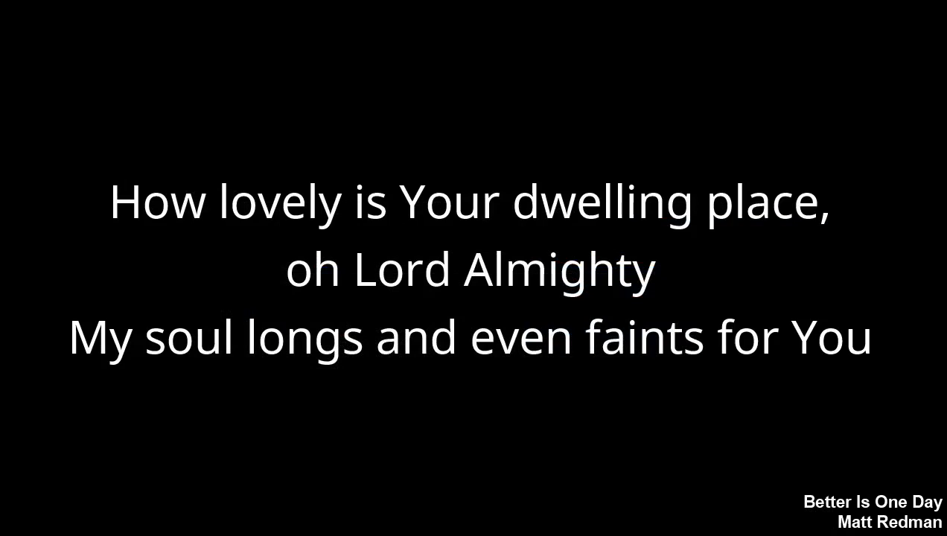
pyautogui.hotkey('alt', 'Tab')
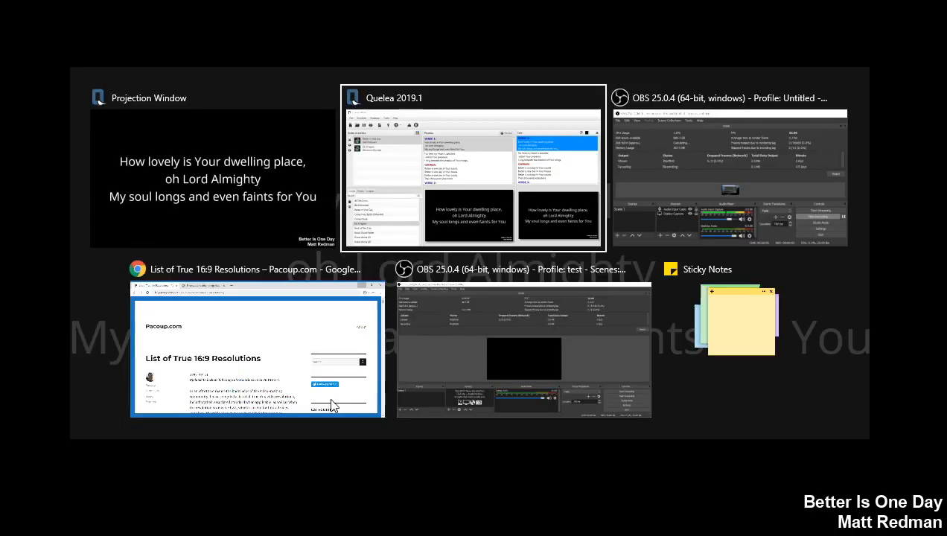
pyautogui.press('Tab')
pyautogui.press('Tab')
pyautogui.press('Tab')
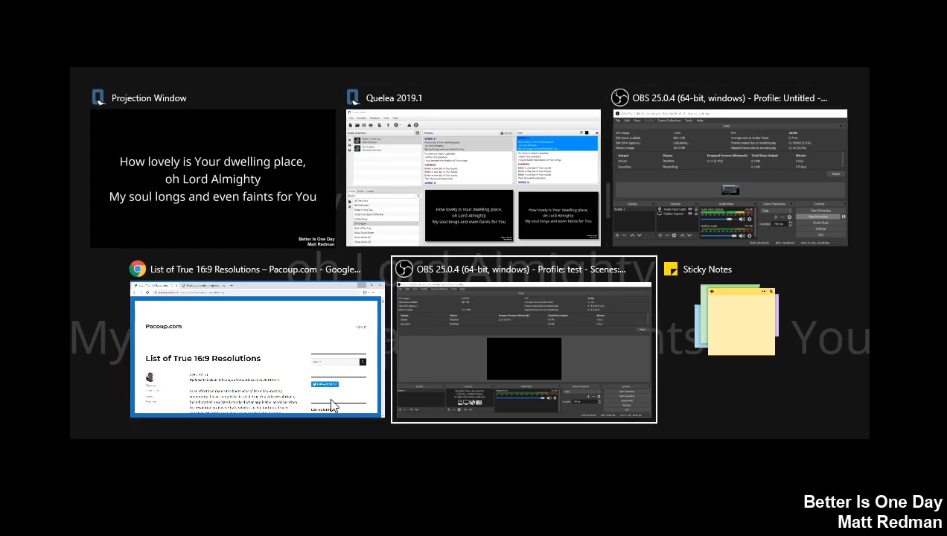
pyautogui.press('Tab')
pyautogui.press('Tab')
pyautogui.press('Tab')
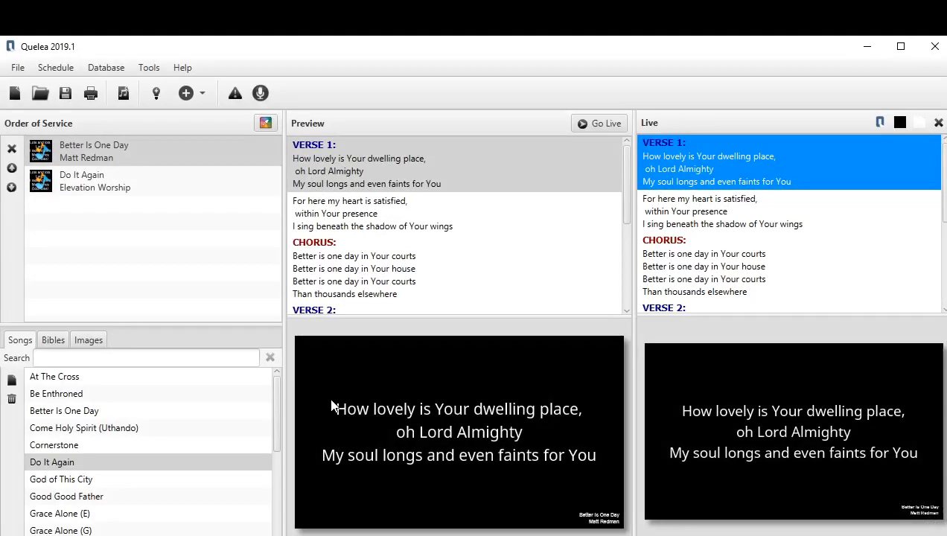
pyautogui.moveTo(411, 49); pyautogui.dragTo(416, 19)
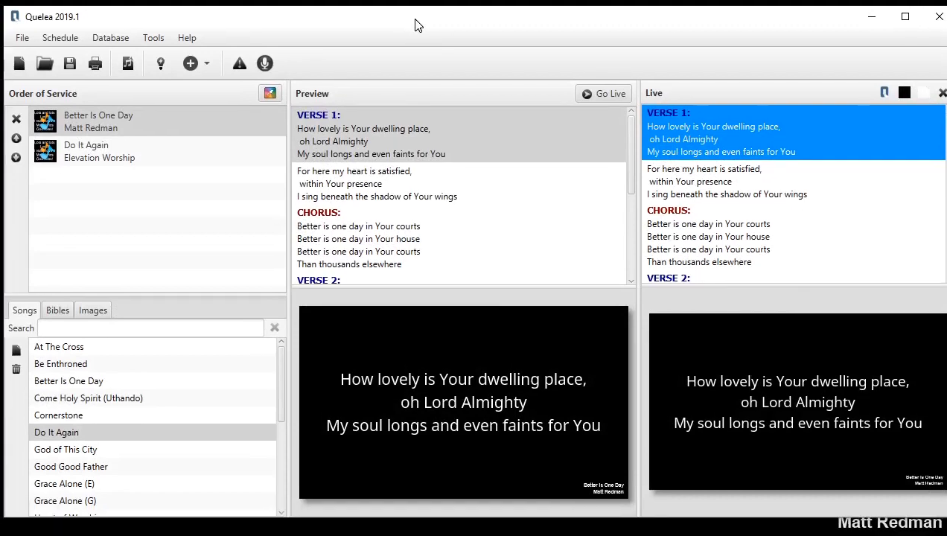
# Switch Use Remote Control off and back on in the server settings and confirm the options.
pyautogui.click(192, 63)
pyautogui.click(153, 37)
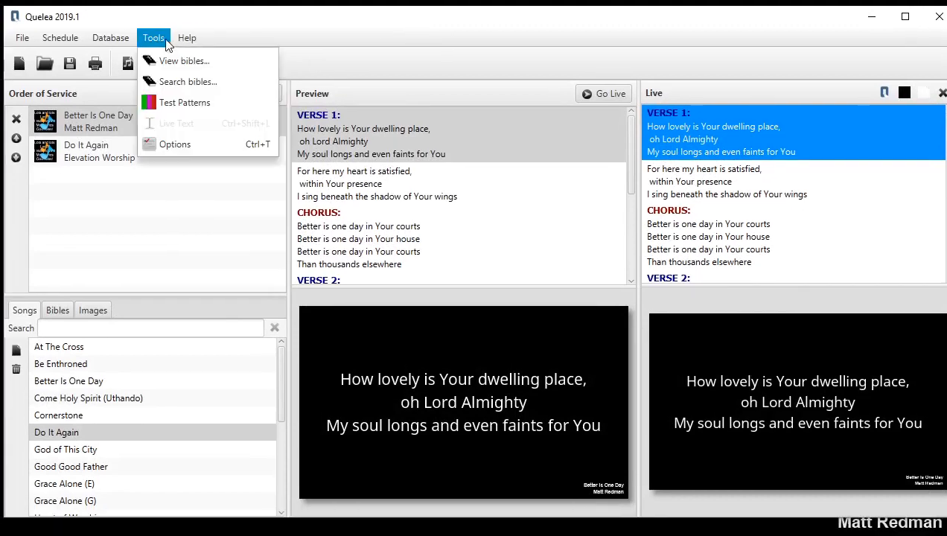
pyautogui.click(166, 142)
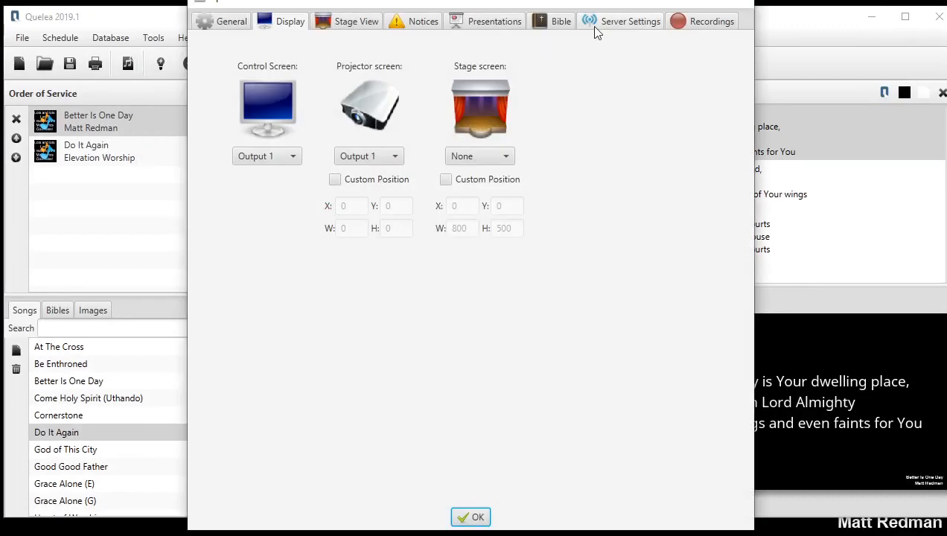
pyautogui.click(597, 29)
pyautogui.moveTo(599, 4); pyautogui.dragTo(604, 73)
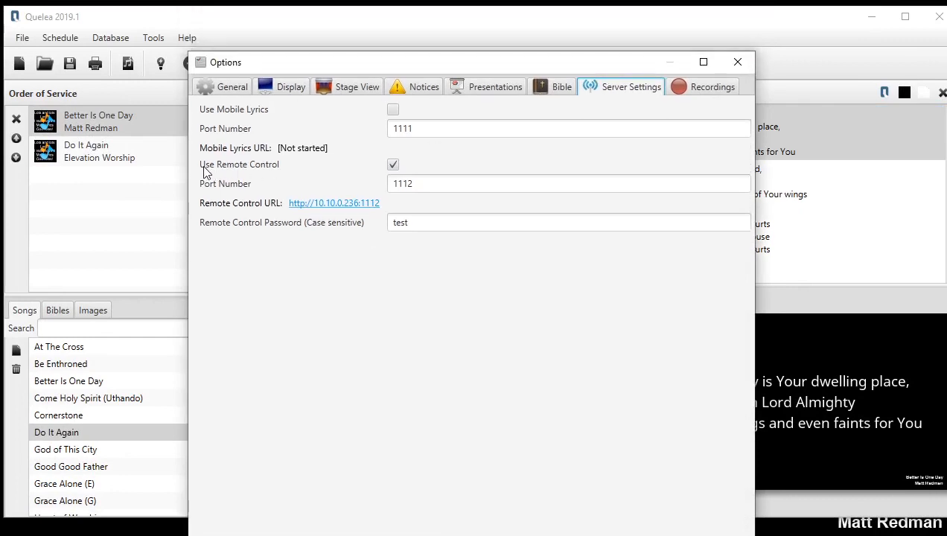
pyautogui.click(393, 166)
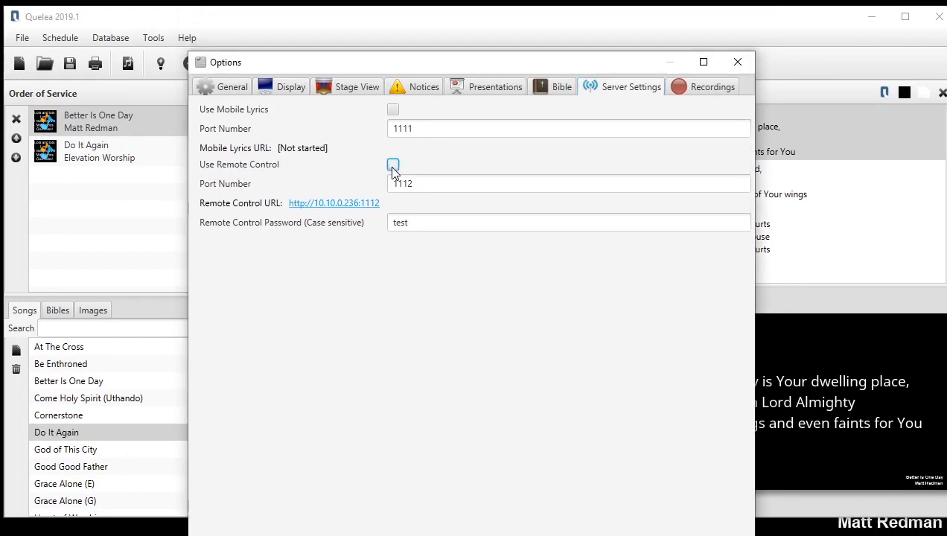
pyautogui.click(393, 165)
pyautogui.moveTo(453, 56); pyautogui.dragTo(455, 32)
pyautogui.click(477, 508)
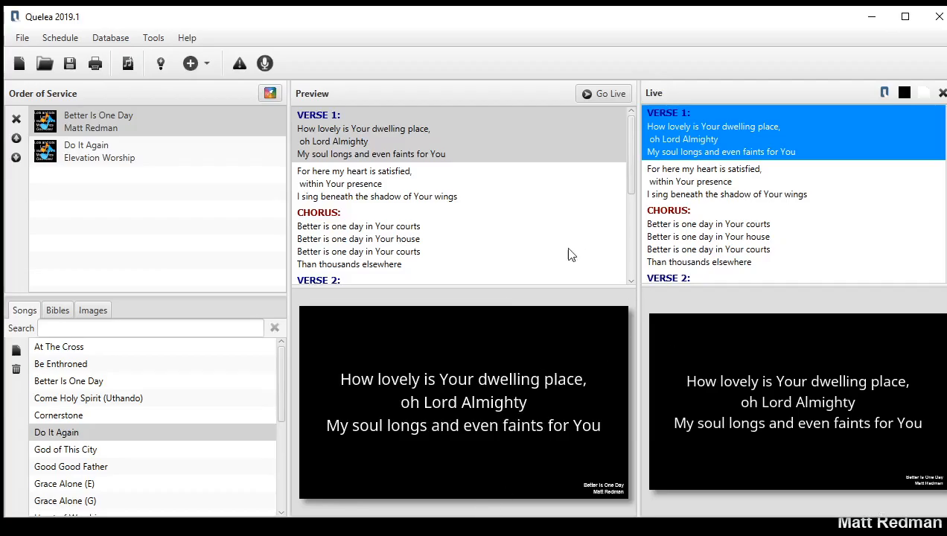
# Review the remote control URL, port number and password in the server settings, and minimise the control window to leave the projection showing.
pyautogui.click(153, 37)
pyautogui.click(167, 144)
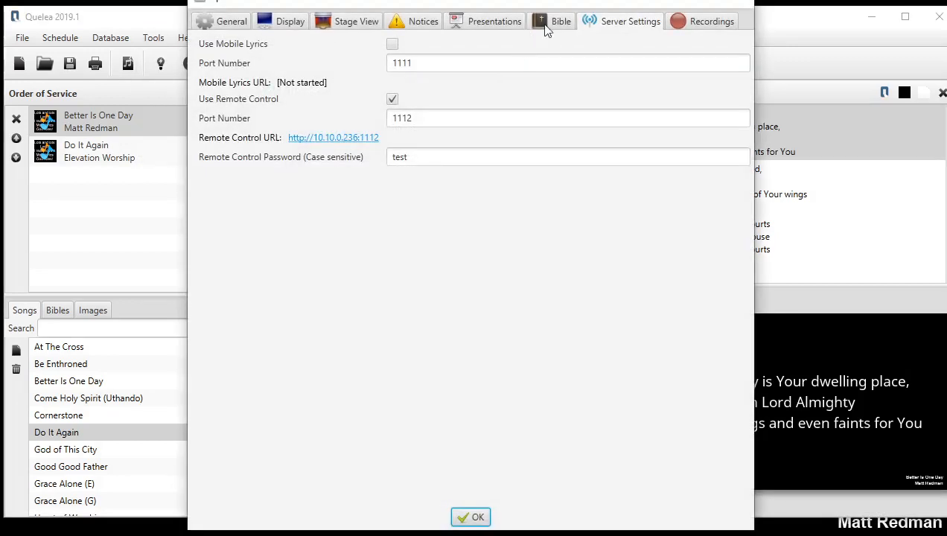
pyautogui.moveTo(607, 10); pyautogui.dragTo(567, 93)
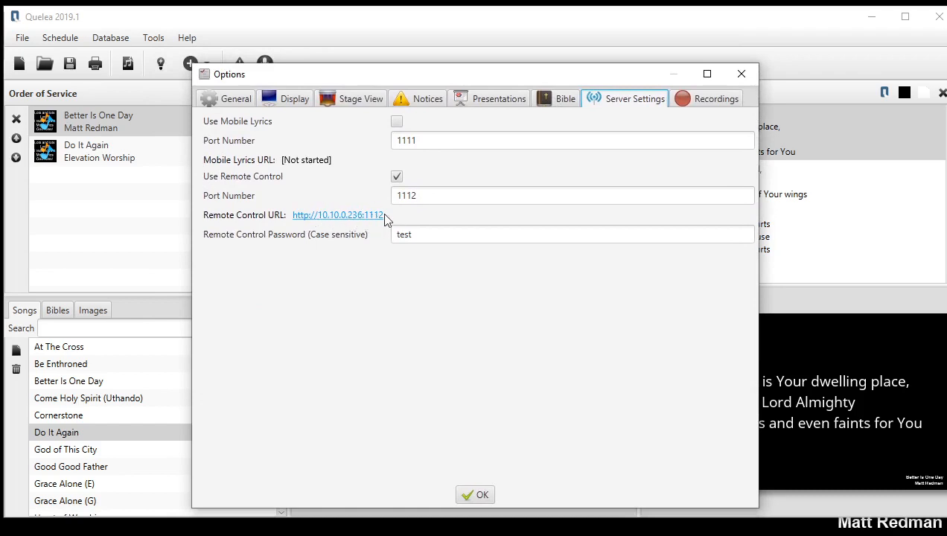
pyautogui.doubleClick(433, 197)
pyautogui.click(440, 234)
pyautogui.moveTo(436, 238); pyautogui.dragTo(385, 238)
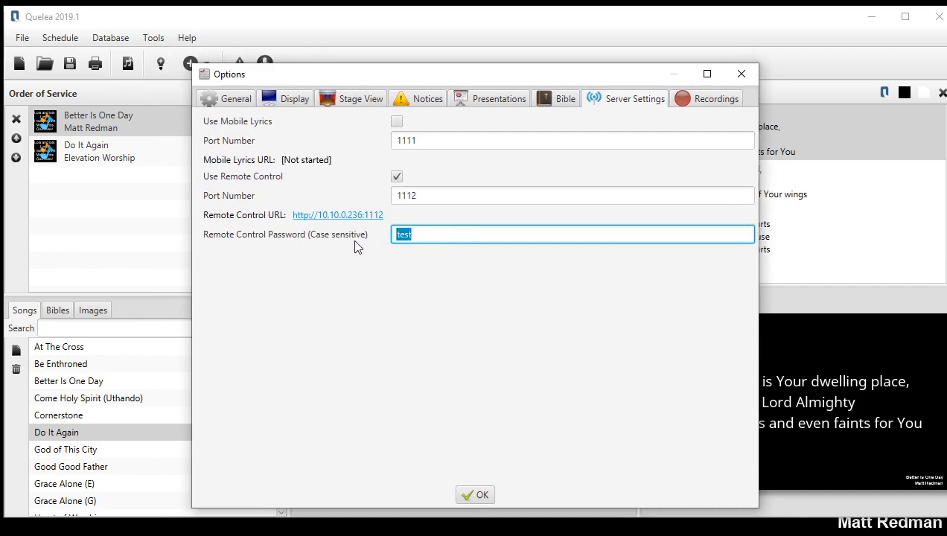
pyautogui.click(374, 295)
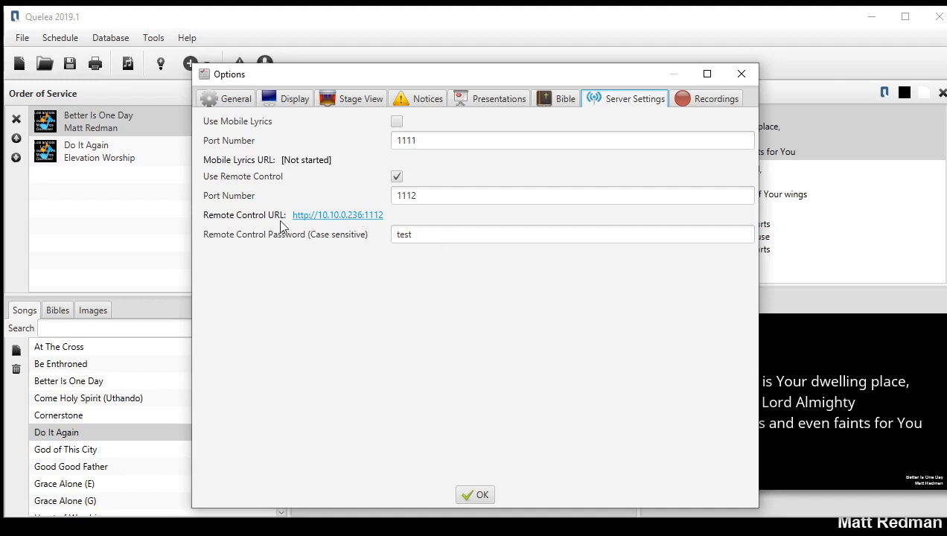
pyautogui.click(478, 495)
pyautogui.click(869, 17)
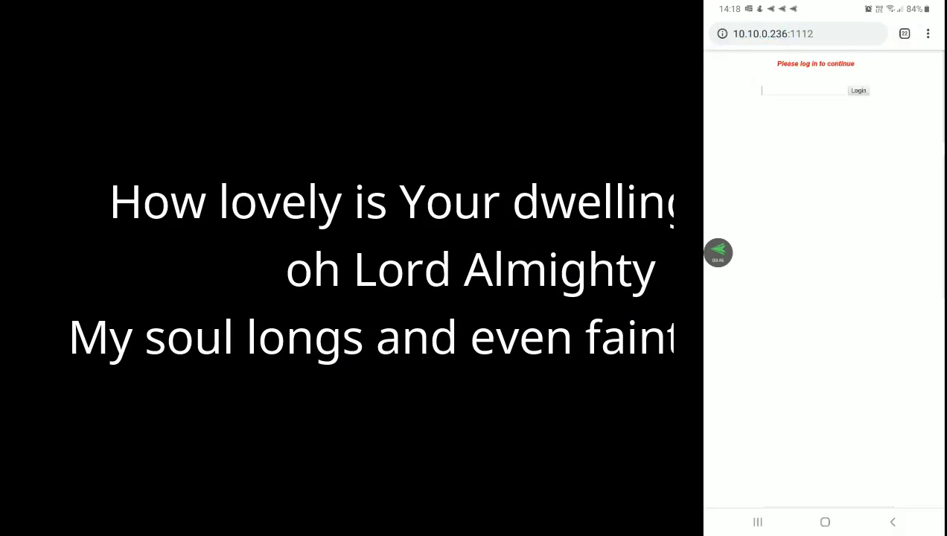
# Log in to the remote control page in the phone's browser by entering the remote control password.
pyautogui.click(804, 90)
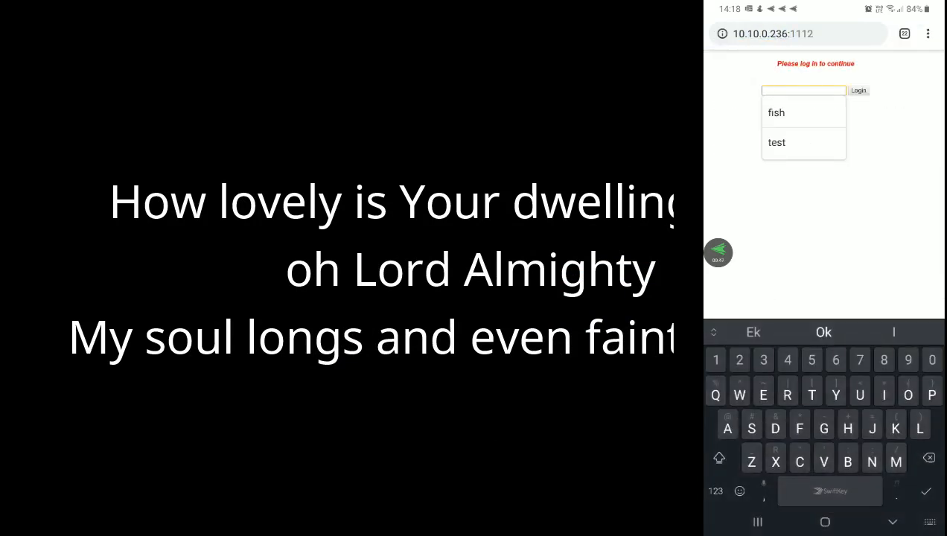
pyautogui.write('tes')
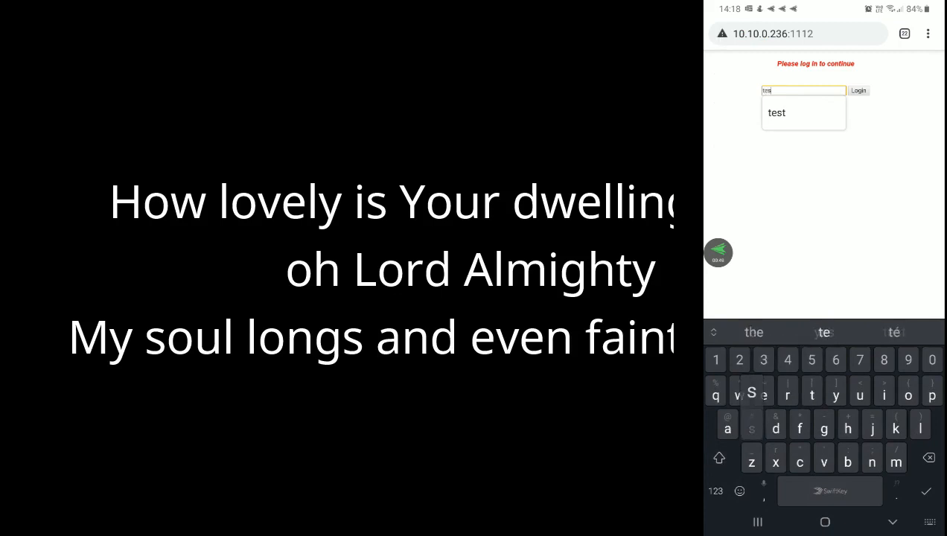
pyautogui.write('t')
pyautogui.click(859, 91)
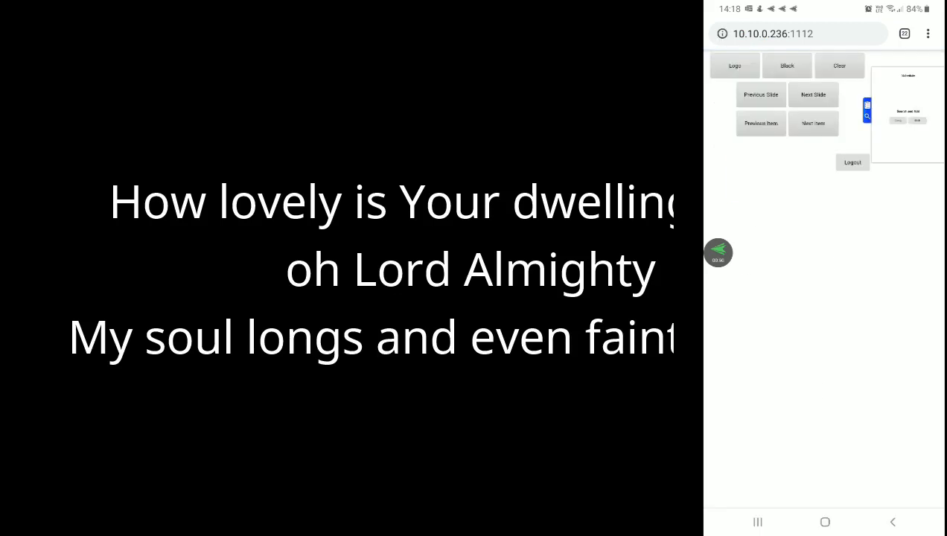
# From the phone remote, display the second part of Verse 1, the Chorus, Verse 2 and the Bridge of Better Is One Day.
pyautogui.click(805, 221)
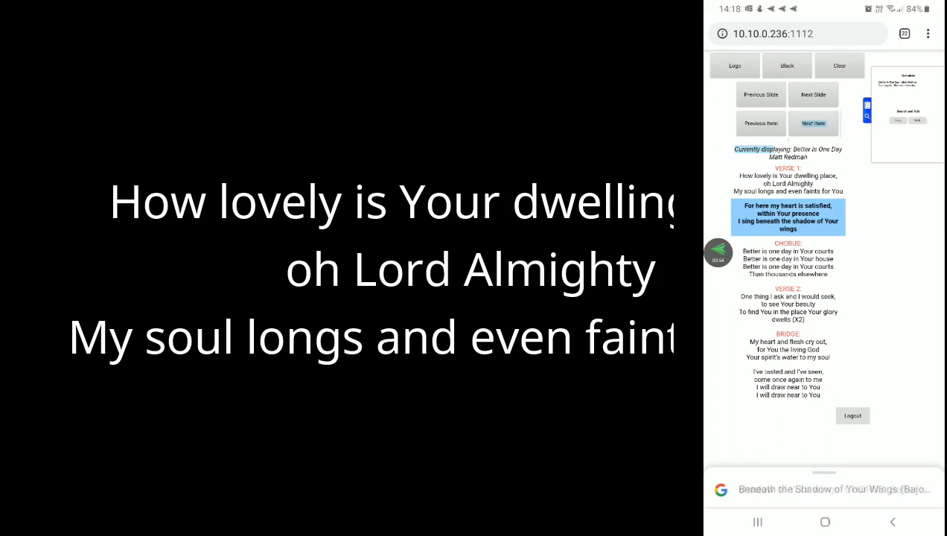
pyautogui.click(803, 260)
pyautogui.click(805, 305)
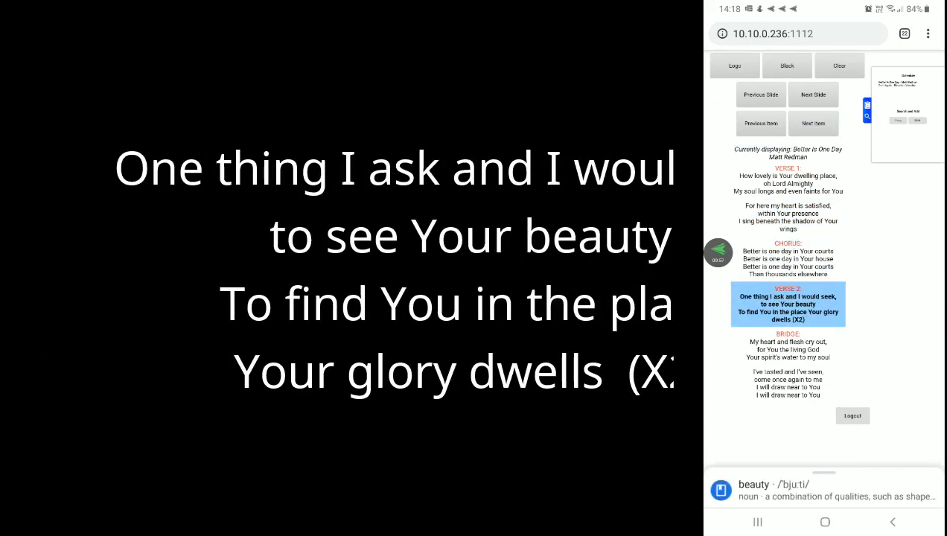
pyautogui.click(813, 349)
# Switch the live item to Do It Again from the phone remote and display several of its lyric sections, including Verse 1.
pyautogui.click(867, 110)
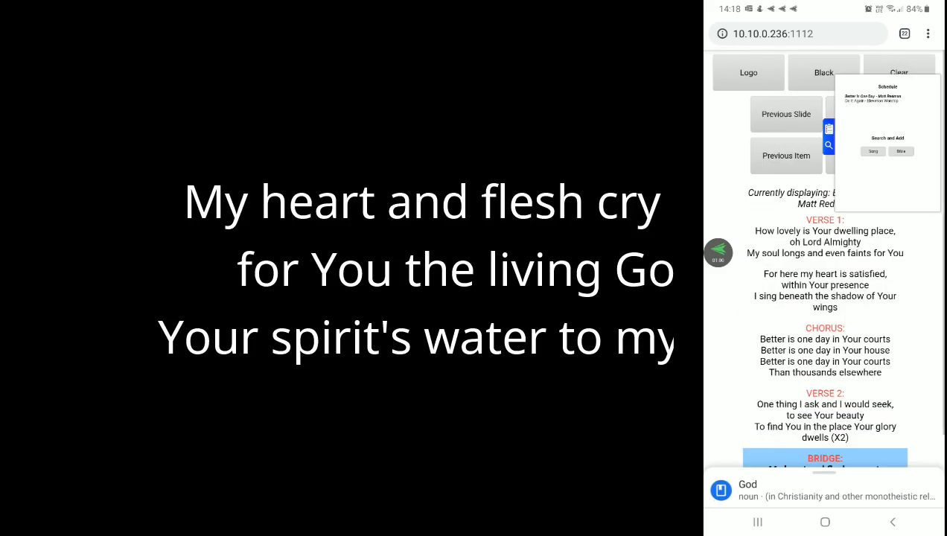
pyautogui.click(829, 137)
pyautogui.click(817, 127)
pyautogui.click(788, 197)
pyautogui.click(804, 263)
pyautogui.click(788, 197)
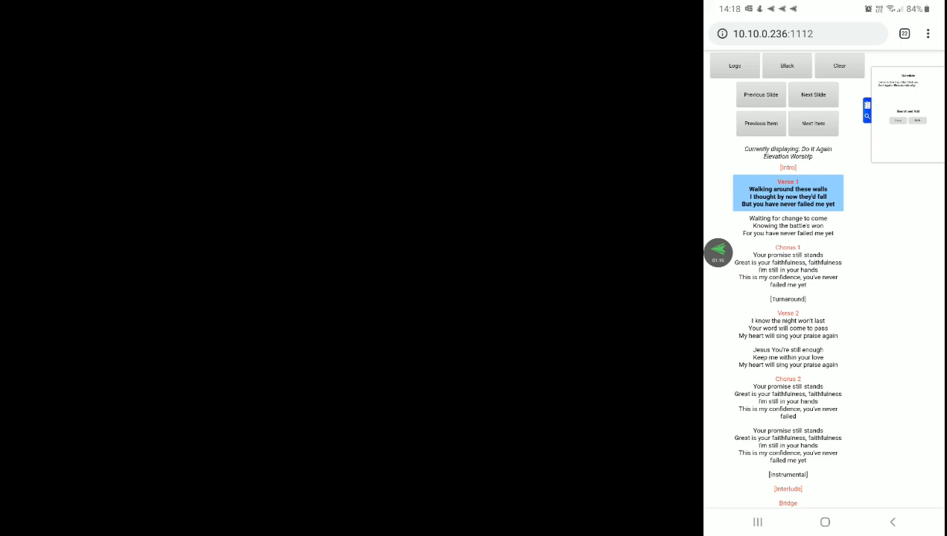
pyautogui.click(788, 351)
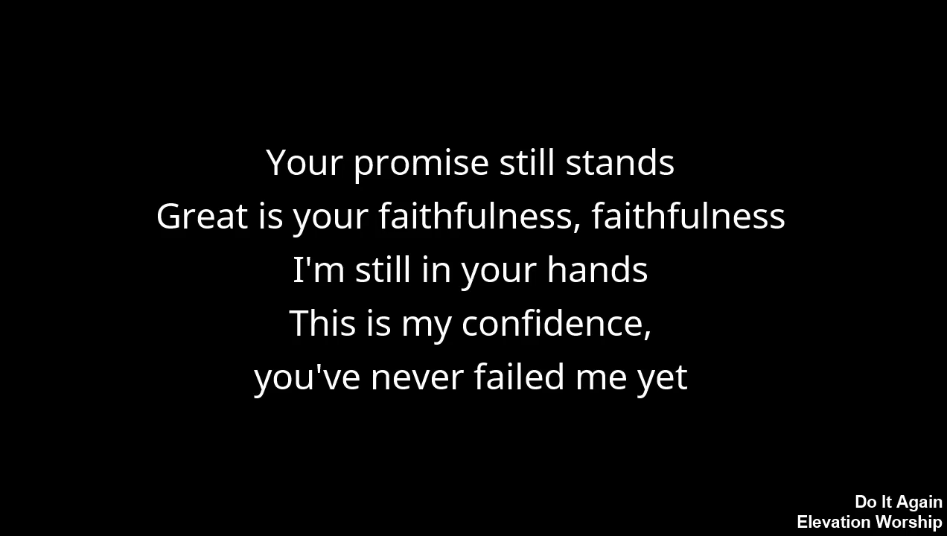
# Bring back the control window and enable a custom position for the projector screen in the display options.
pyautogui.hotkey('alt', 'Tab')
pyautogui.click(420, 118)
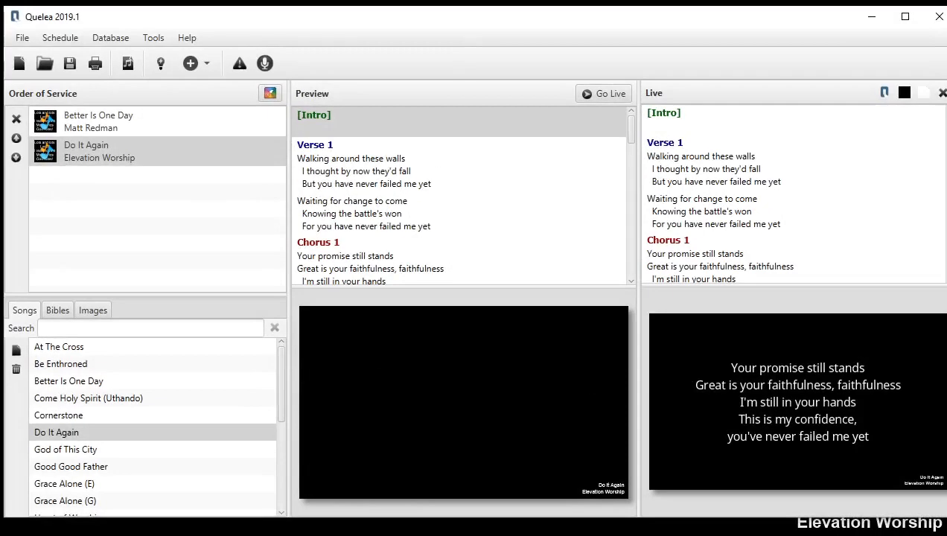
pyautogui.click(159, 35)
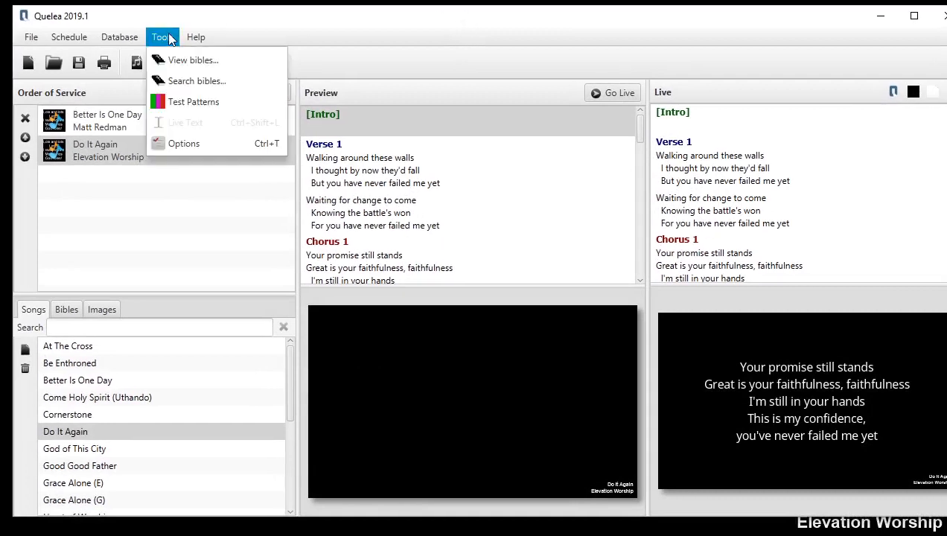
pyautogui.click(179, 144)
pyautogui.click(283, 24)
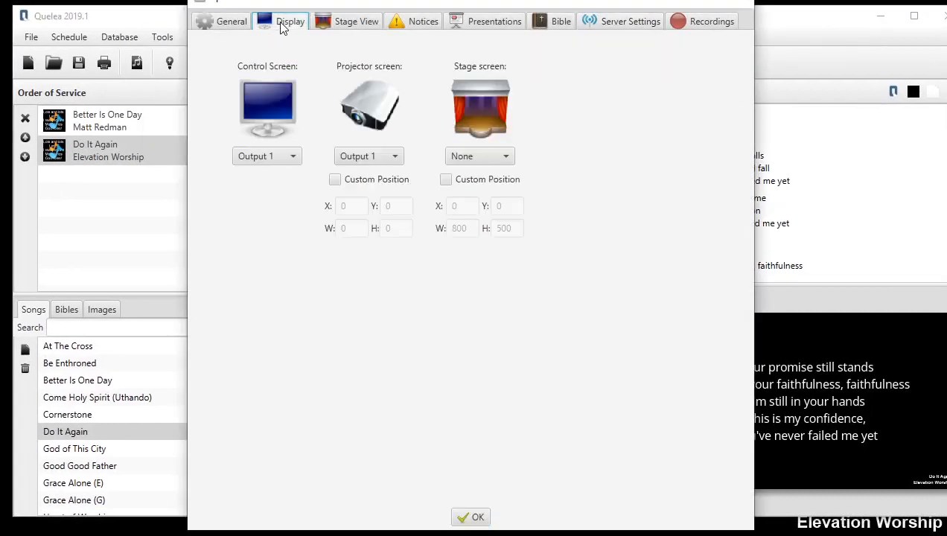
pyautogui.moveTo(330, 6); pyautogui.dragTo(344, 42)
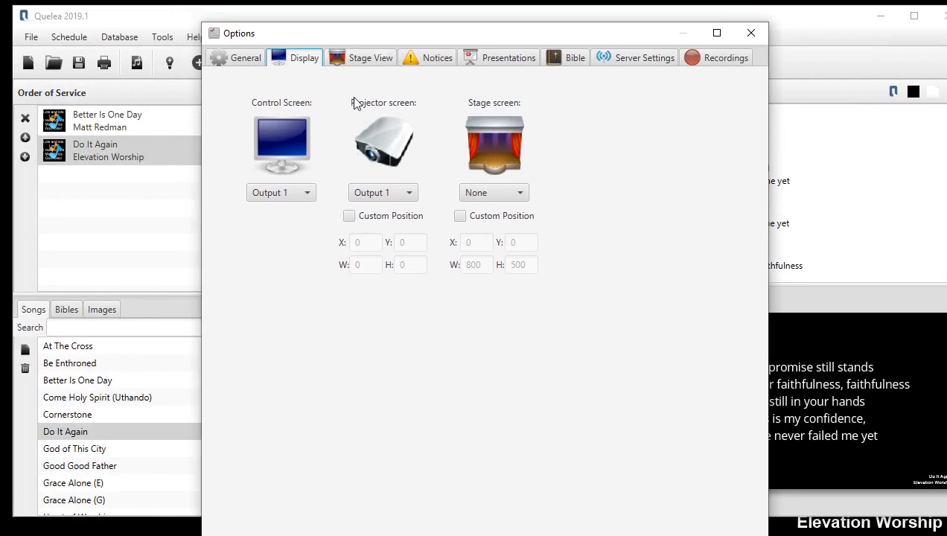
pyautogui.click(350, 218)
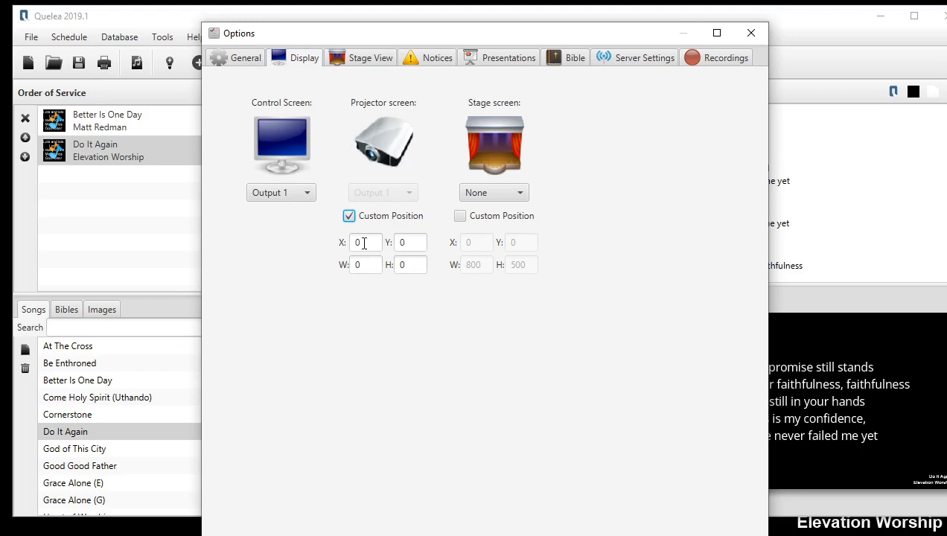
# Review the X, Y, width and height fields of the projector screen's custom position.
pyautogui.doubleClick(366, 243)
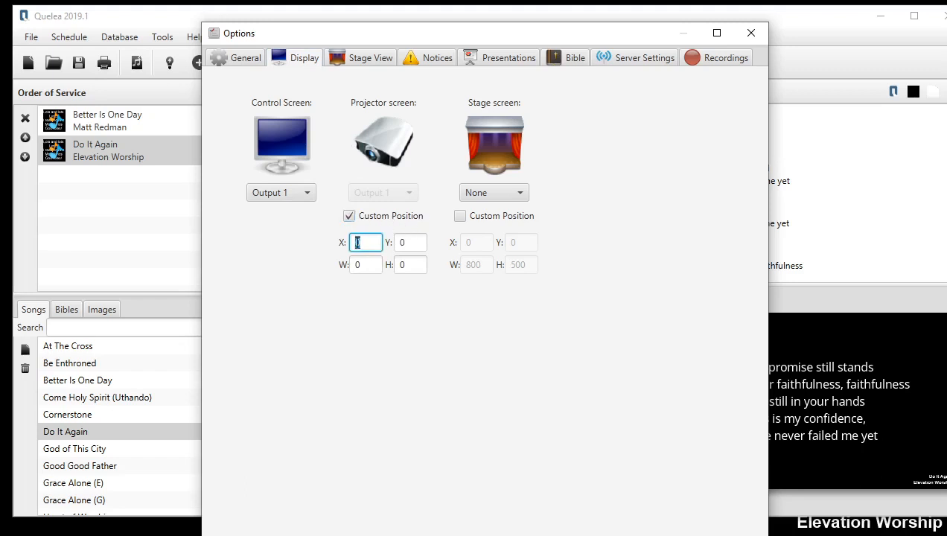
pyautogui.doubleClick(400, 243)
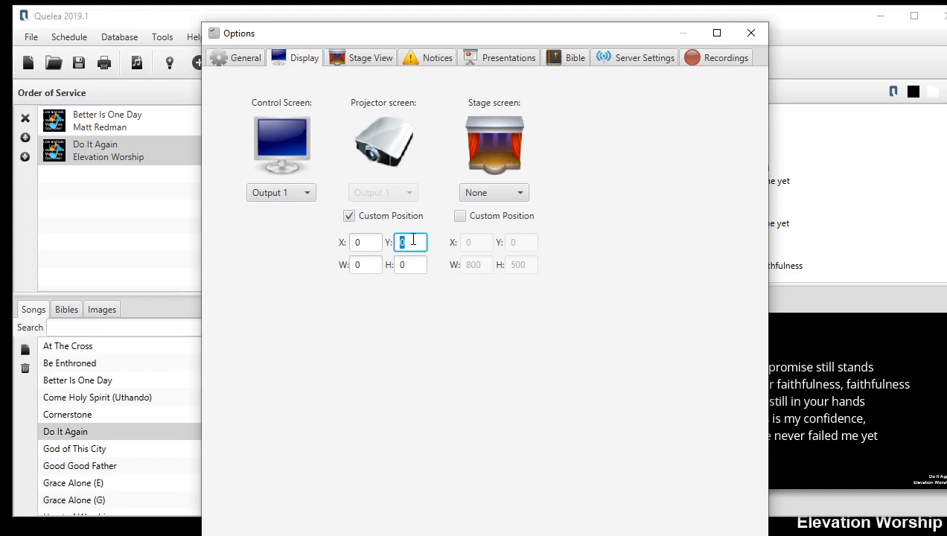
pyautogui.click(367, 264)
pyautogui.moveTo(417, 263); pyautogui.dragTo(346, 262)
pyautogui.click(413, 263)
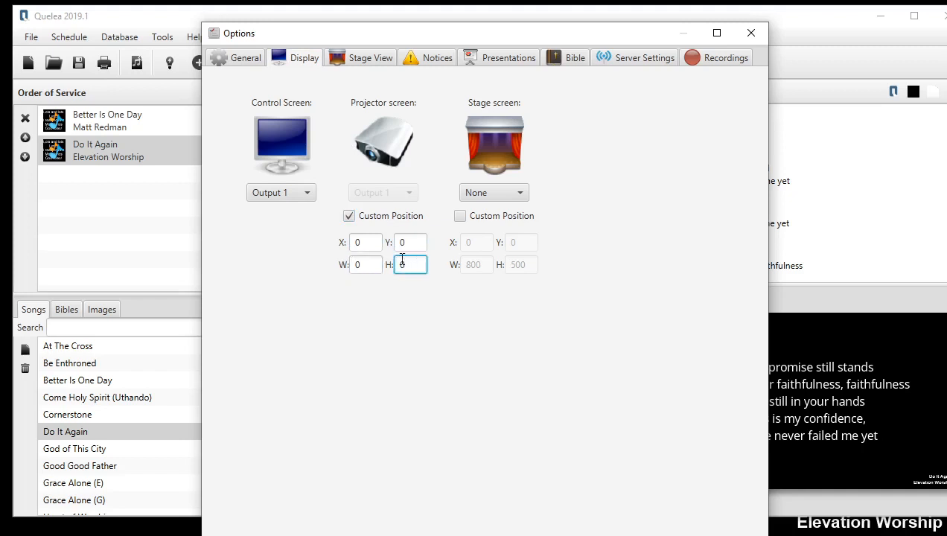
pyautogui.moveTo(369, 265); pyautogui.dragTo(333, 267)
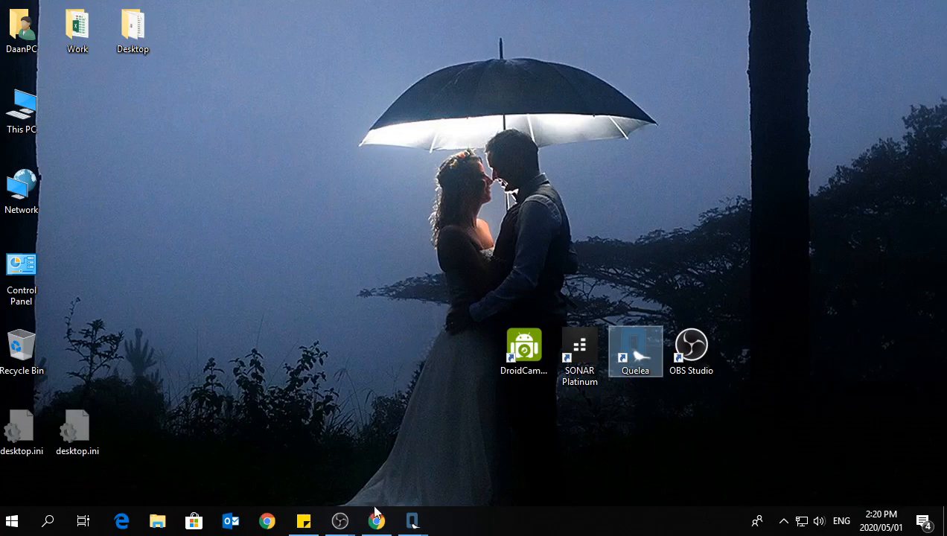
# Switch to the browser and examine the List of True 16:9 Resolutions, including its width and height table.
pyautogui.moveTo(378, 522)
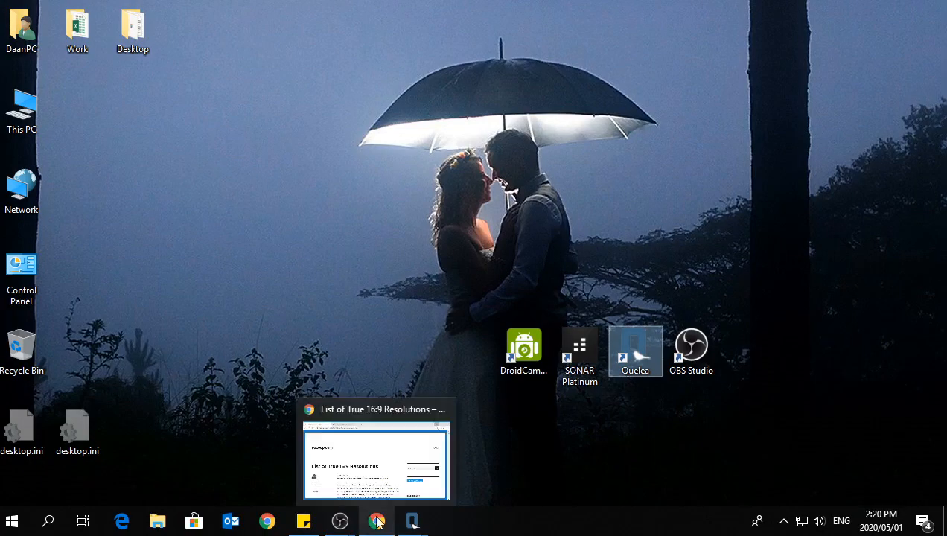
pyautogui.click(376, 458)
pyautogui.scroll(-1, 314, 119)
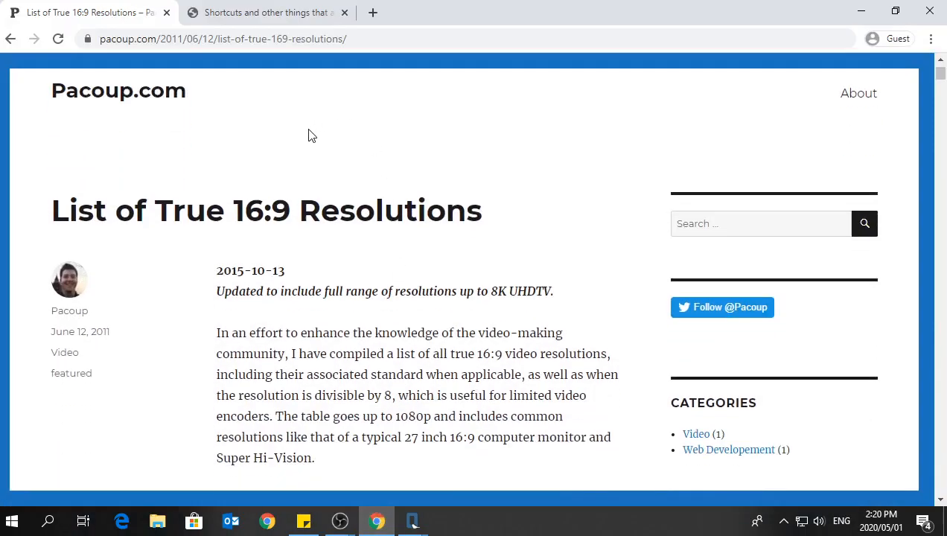
pyautogui.moveTo(243, 207); pyautogui.dragTo(287, 211)
pyautogui.moveTo(49, 210); pyautogui.dragTo(484, 215)
pyautogui.click(488, 232)
pyautogui.scroll(-1, 301, 221)
pyautogui.scroll(-8, 306, 194)
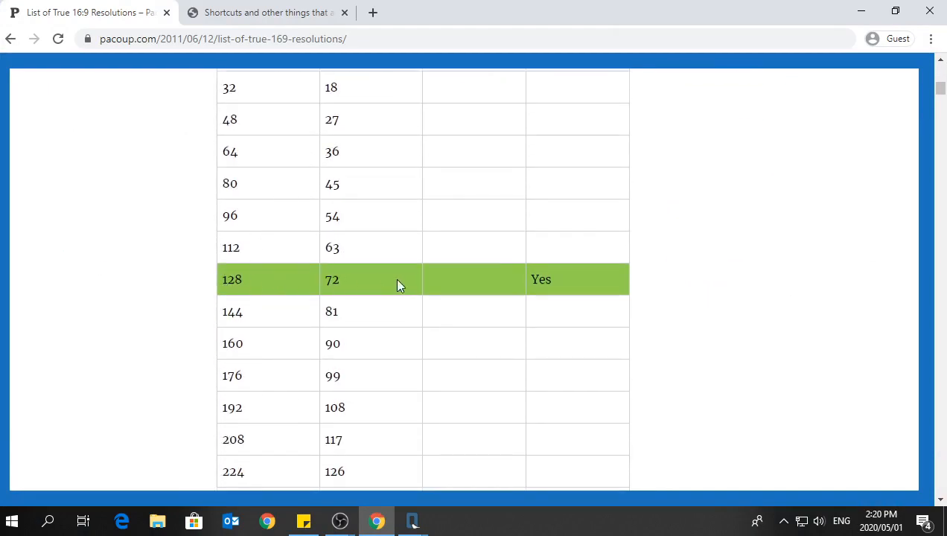
pyautogui.scroll(-3, 398, 286)
pyautogui.scroll(7, 368, 316)
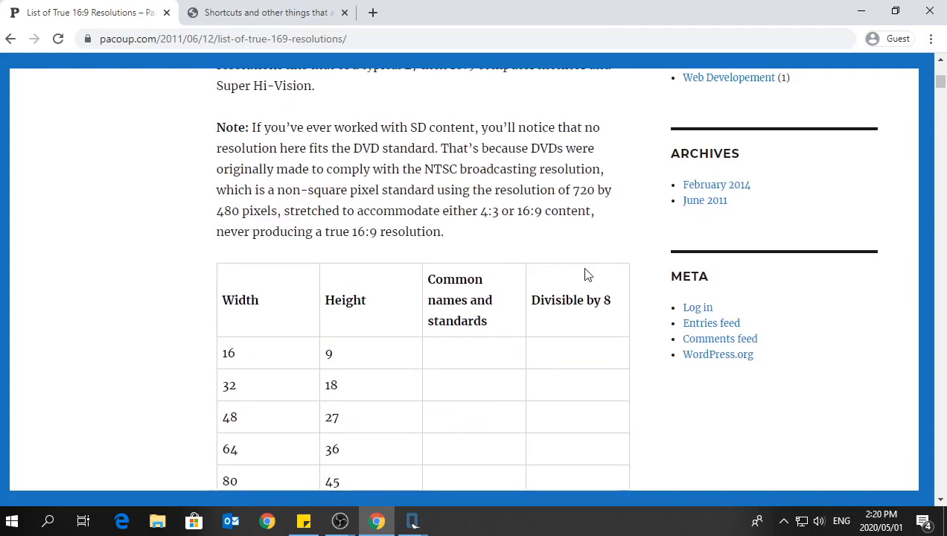
pyautogui.scroll(-3, 610, 224)
pyautogui.scroll(1, 599, 127)
pyautogui.scroll(-1, 596, 179)
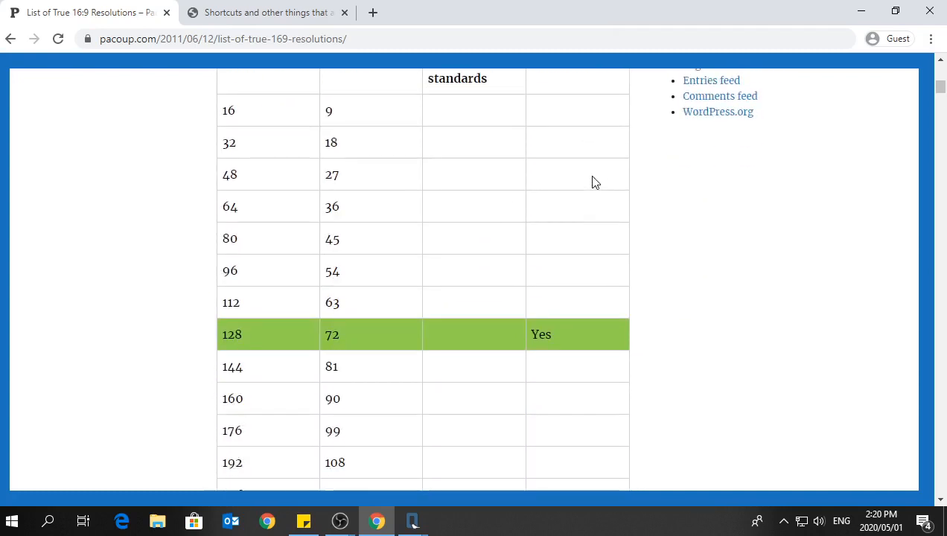
pyautogui.scroll(-1, 593, 181)
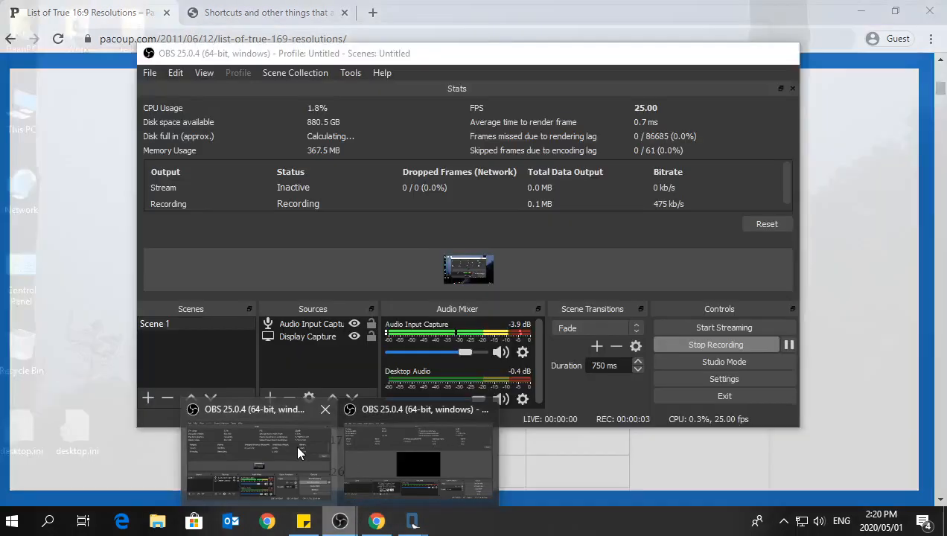
# Switch to OBS Studio to look at its output settings, then close them and minimise the window.
pyautogui.click(296, 444)
pyautogui.click(745, 382)
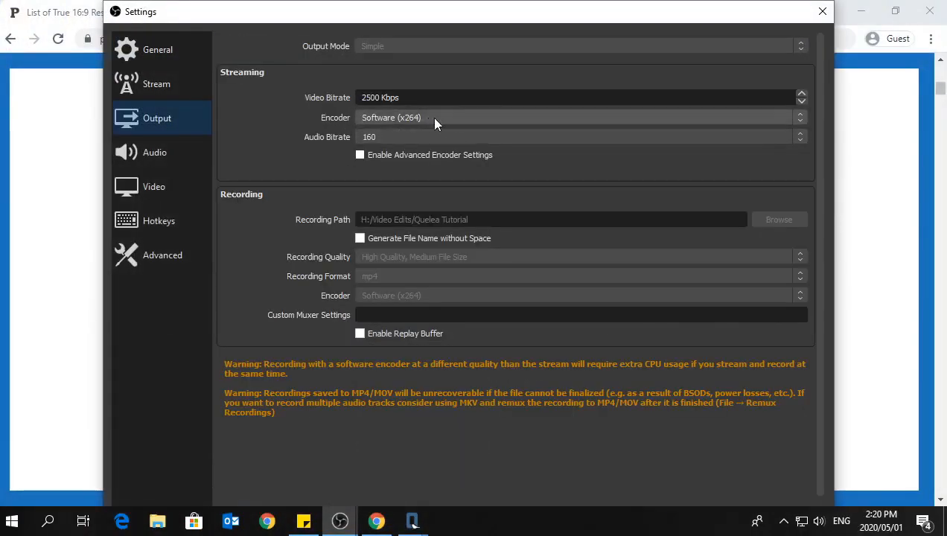
pyautogui.click(823, 11)
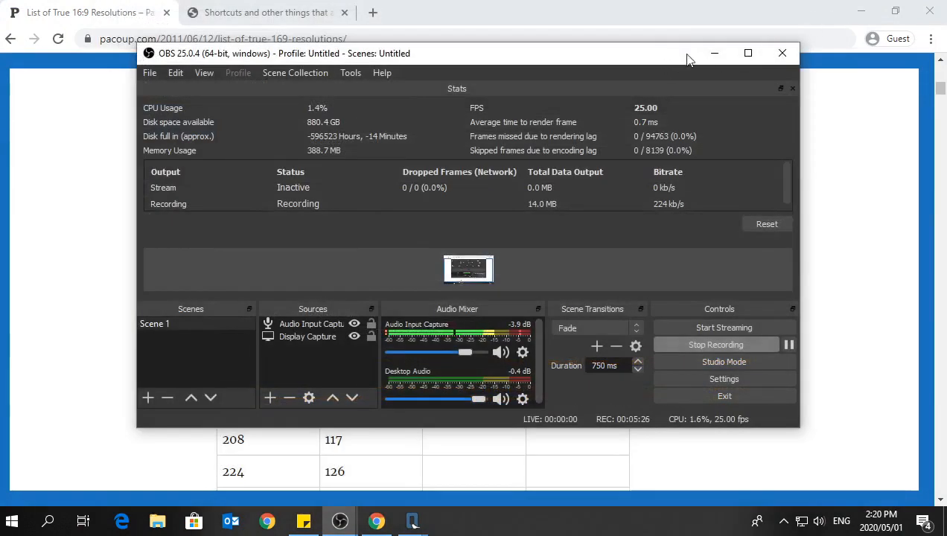
pyautogui.click(710, 54)
# Find the 640 by 360 row in the resolution list, and set the projector screen's custom width to 640 and height to 360.
pyautogui.scroll(-4, 350, 287)
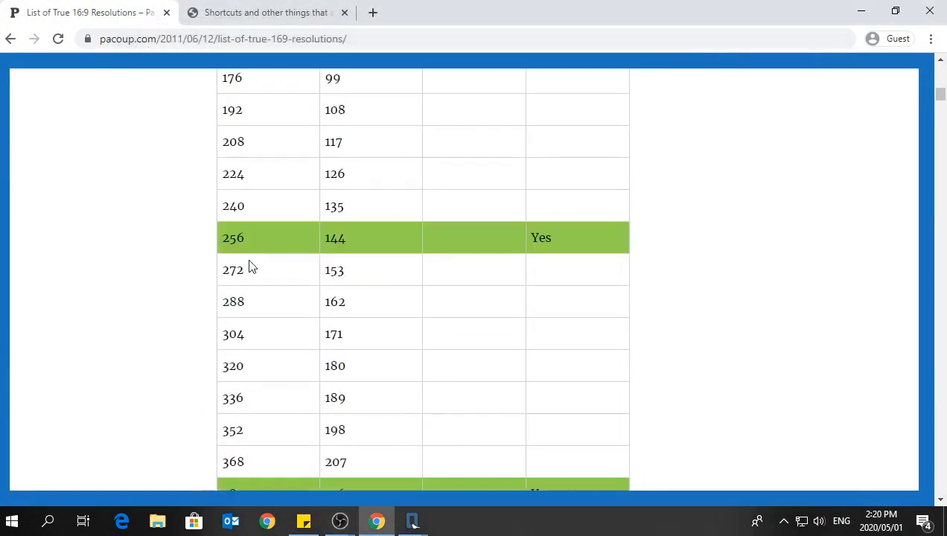
pyautogui.scroll(-3, 446, 238)
pyautogui.scroll(15, 388, 283)
pyautogui.scroll(-9, 387, 280)
pyautogui.scroll(-14, 386, 280)
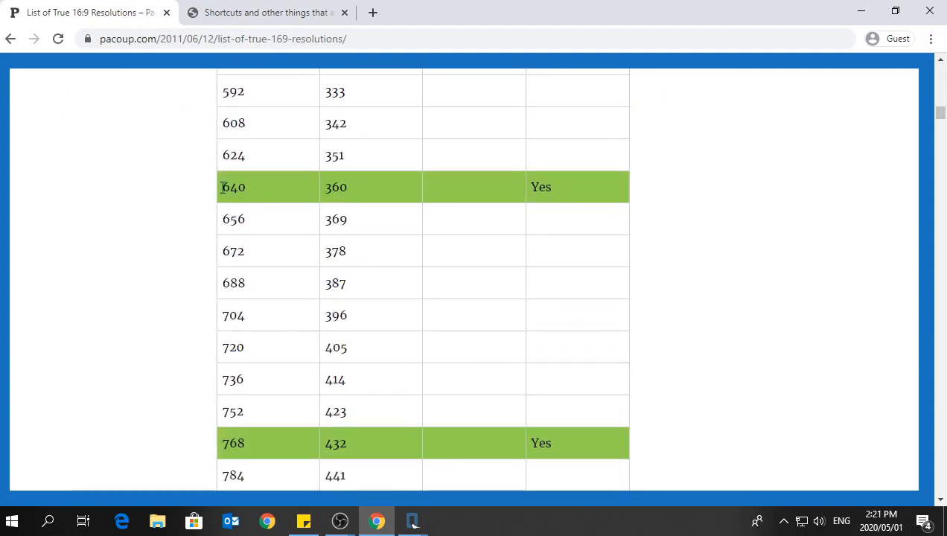
pyautogui.click(861, 11)
pyautogui.write('640')
pyautogui.press('Tab')
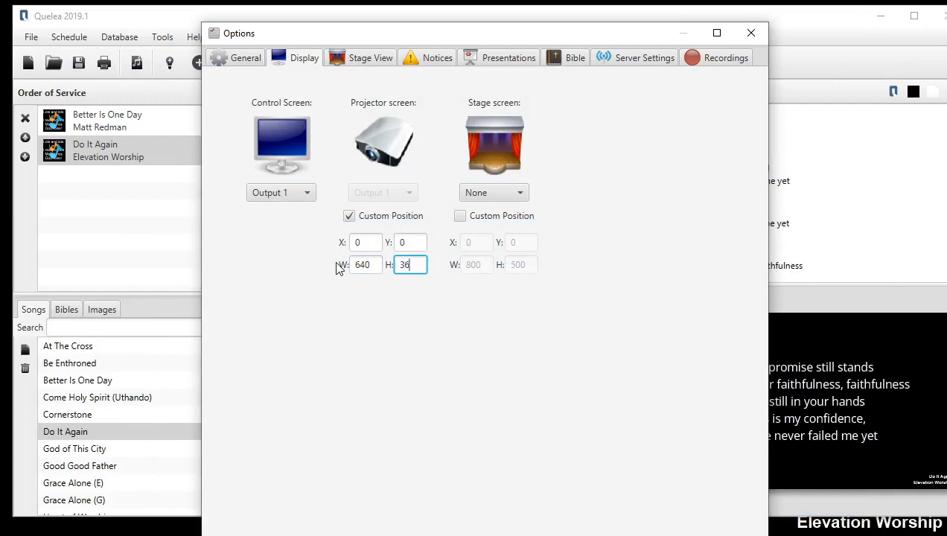
pyautogui.moveTo(641, 35)
pyautogui.mouseDown()
pyautogui.moveTo(640, 75)
pyautogui.moveTo(636, 39)
pyautogui.mouseUp()
pyautogui.click(486, 520)
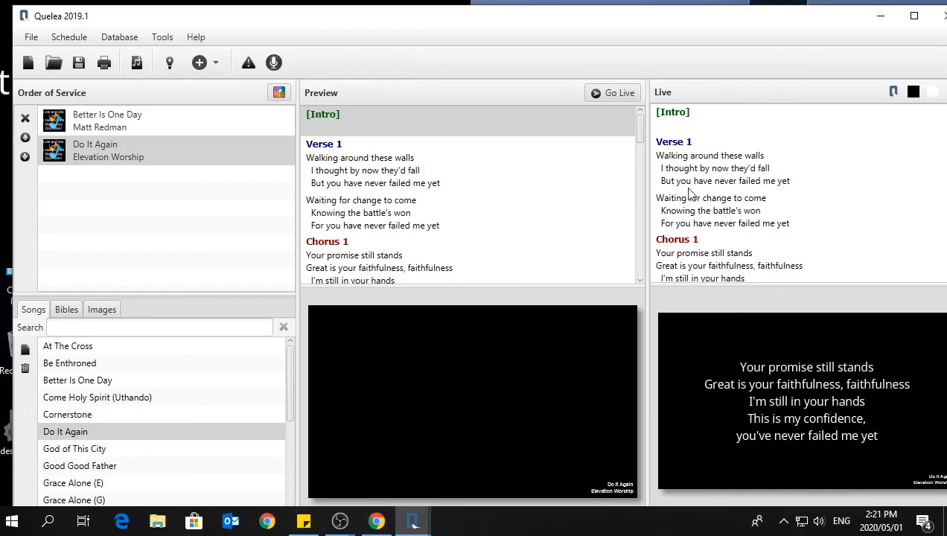
# Move the control window down to uncover the projection and display several Do It Again sections live, ending on the first part of Verse 1.
pyautogui.moveTo(683, 10); pyautogui.dragTo(694, 112)
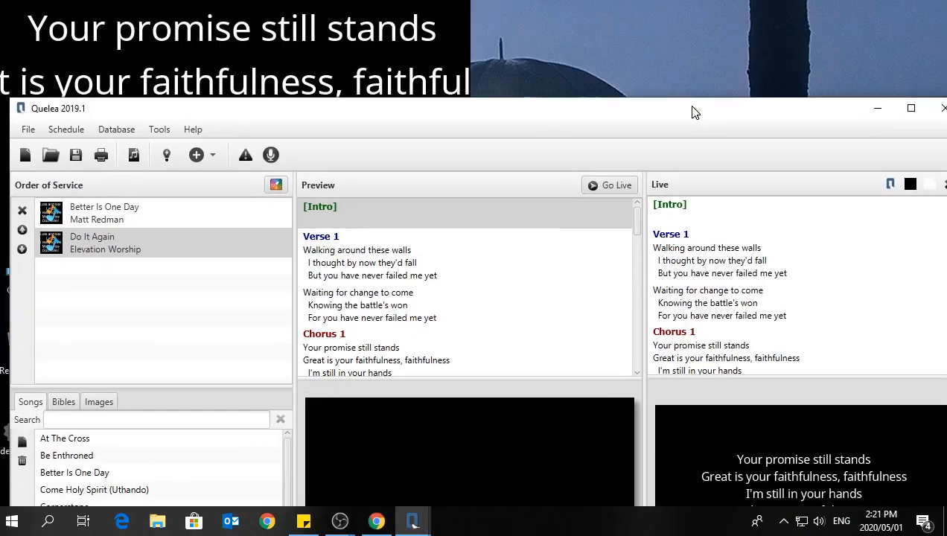
pyautogui.click(693, 247)
pyautogui.click(719, 350)
pyautogui.click(732, 292)
pyautogui.click(730, 254)
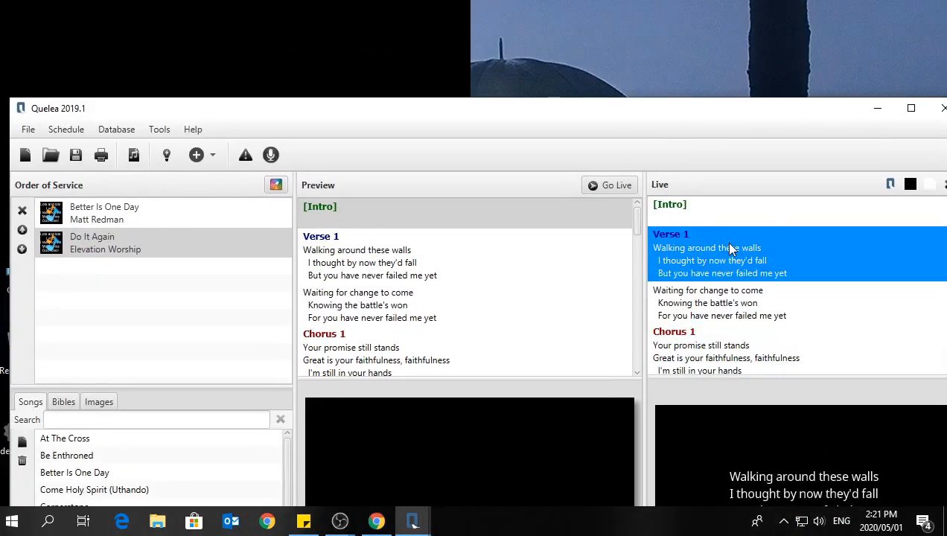
# Move and narrow the control window to fit beside the projection, and display the second part of Verse 1 and Chorus 1 live.
pyautogui.moveTo(488, 115); pyautogui.dragTo(288, 22)
pyautogui.moveTo(3, 123); pyautogui.dragTo(481, 129)
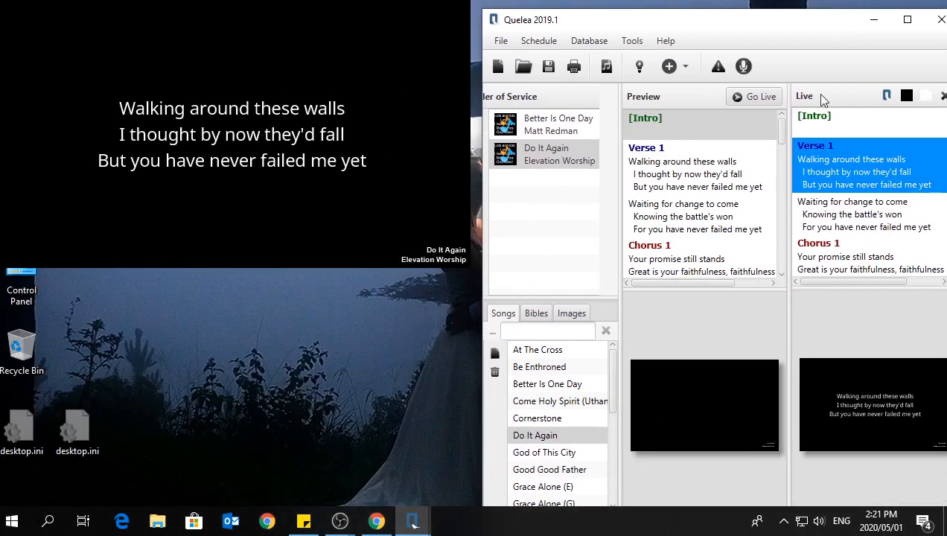
pyautogui.click(862, 207)
pyautogui.click(857, 248)
# Preview Better Is One Day, send it live and step through its lyric sections back to the start of Verse 1.
pyautogui.click(698, 205)
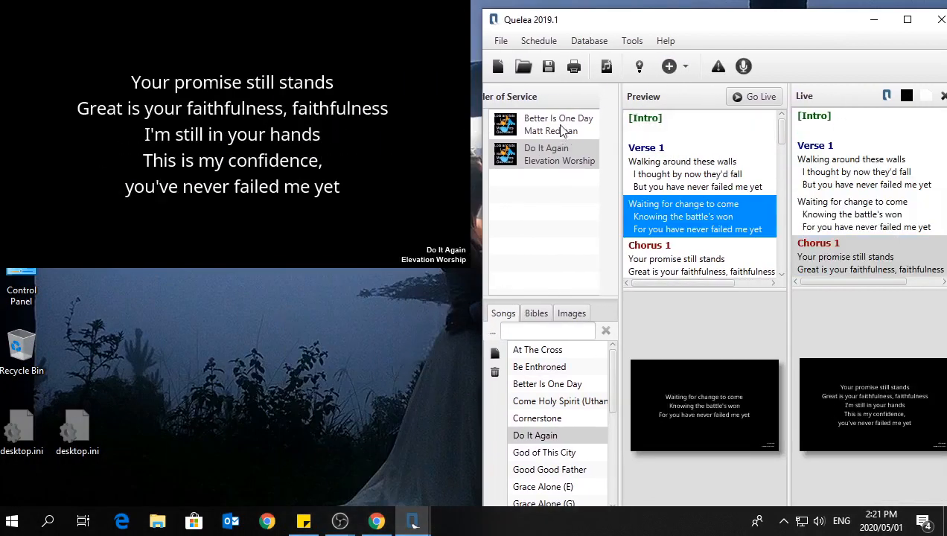
pyautogui.click(560, 127)
pyautogui.click(701, 191)
pyautogui.click(754, 96)
pyautogui.click(867, 190)
pyautogui.press('Down')
pyautogui.press('Up')
pyautogui.press('Up')
# Switch to the browser and read the table of Quelea keyboard shortcuts and their actions.
pyautogui.click(387, 533)
pyautogui.click(292, 14)
pyautogui.scroll(-1, 322, 249)
pyautogui.scroll(-5, 322, 246)
pyautogui.scroll(5, 320, 237)
pyautogui.scroll(-9, 319, 237)
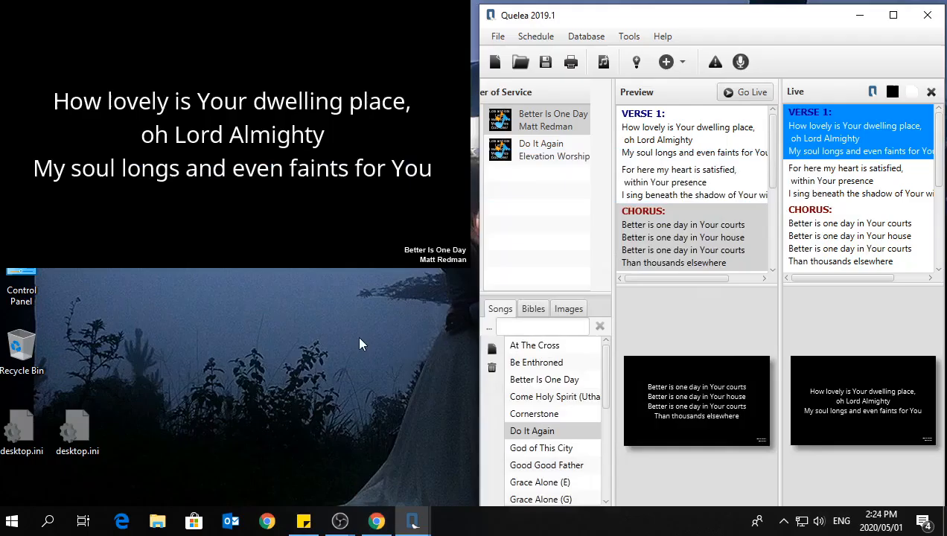
pyautogui.click(359, 343)
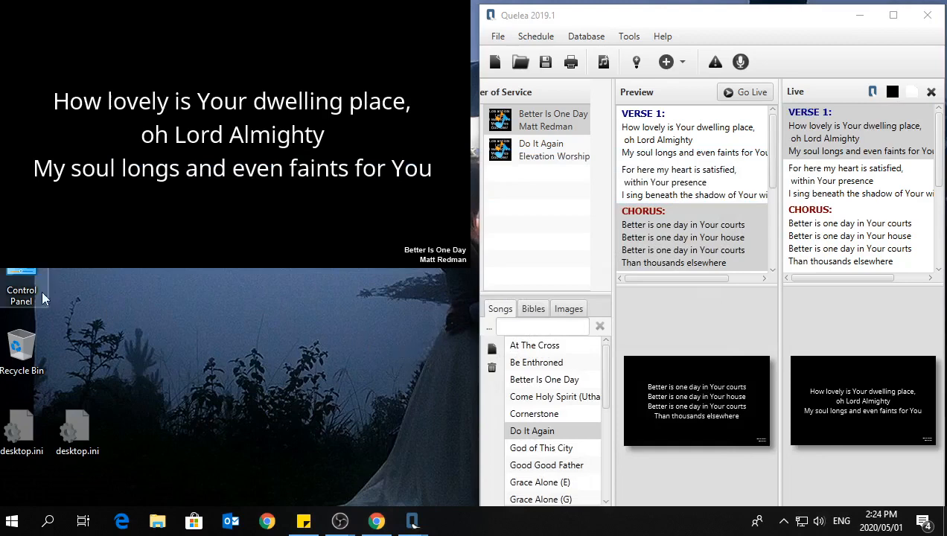
# Switch to the OBS Studio window that uses the test profile and place it below the projection.
pyautogui.moveTo(340, 520)
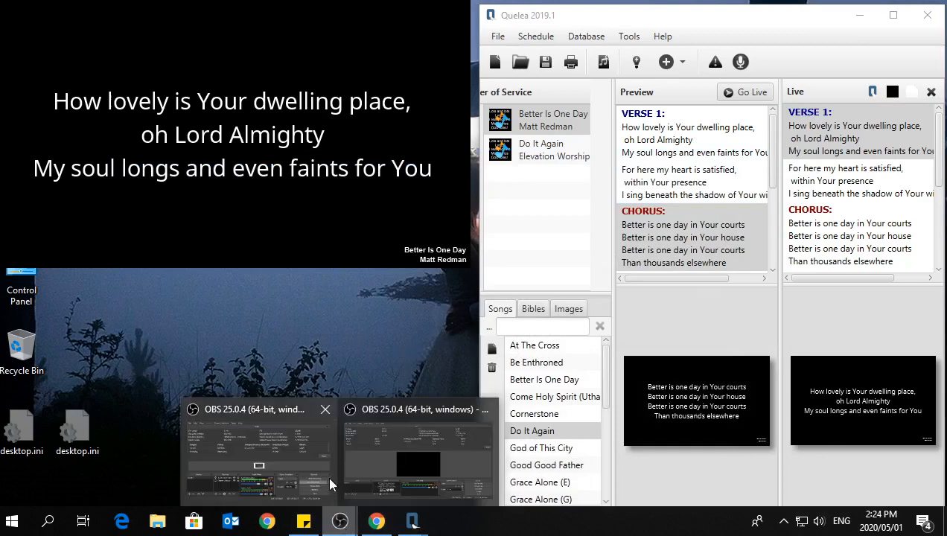
pyautogui.click(411, 438)
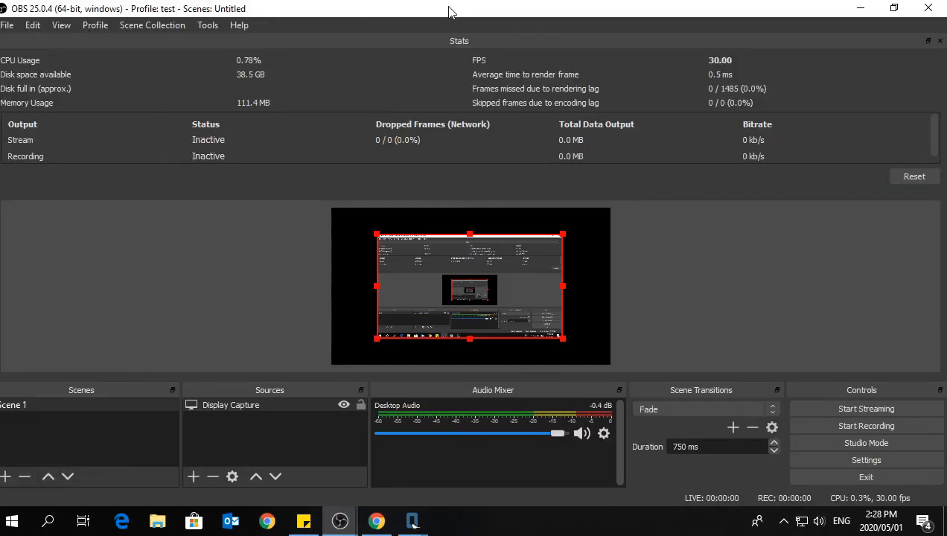
pyautogui.moveTo(449, 12); pyautogui.dragTo(425, 294)
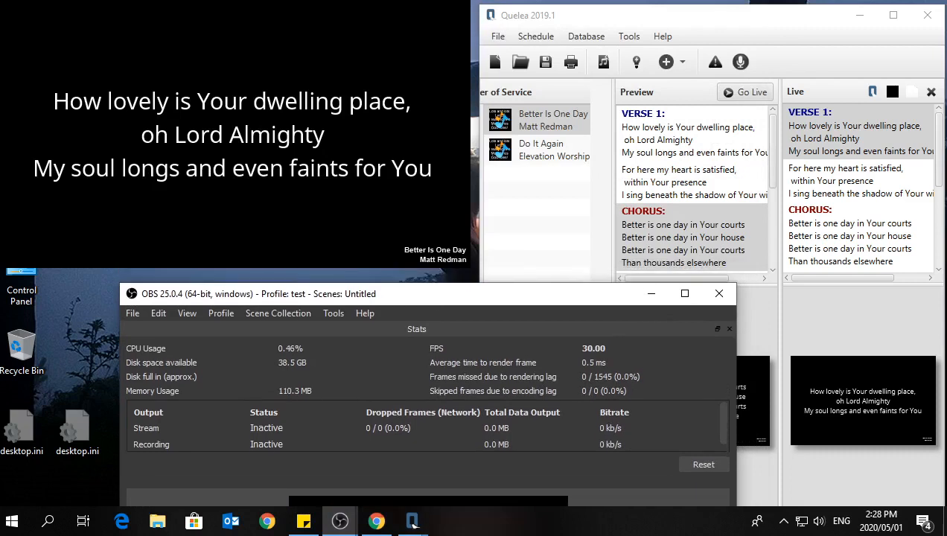
# Recheck the 640 by 360 entry in the browser's 16:9 resolution list and minimise the browser.
pyautogui.click(376, 520)
pyautogui.click(193, 372)
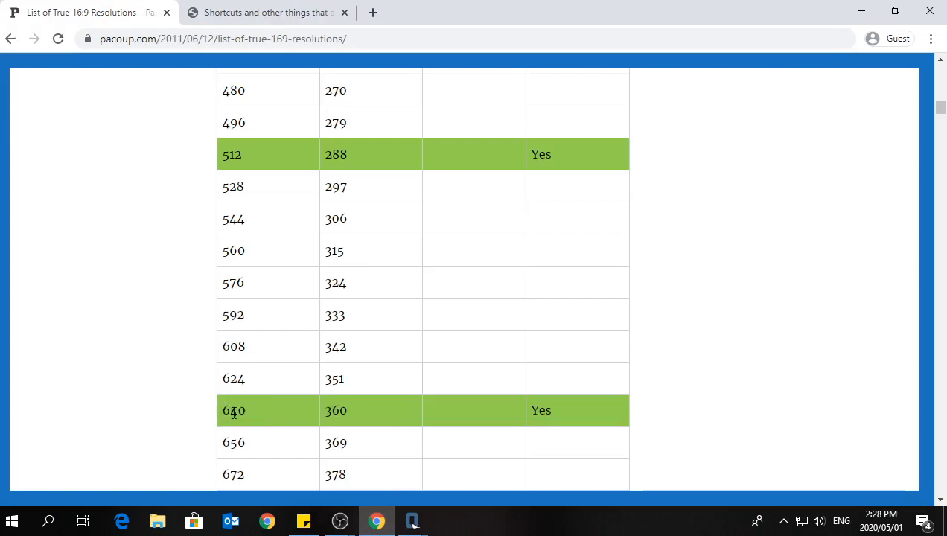
pyautogui.scroll(-2, 357, 357)
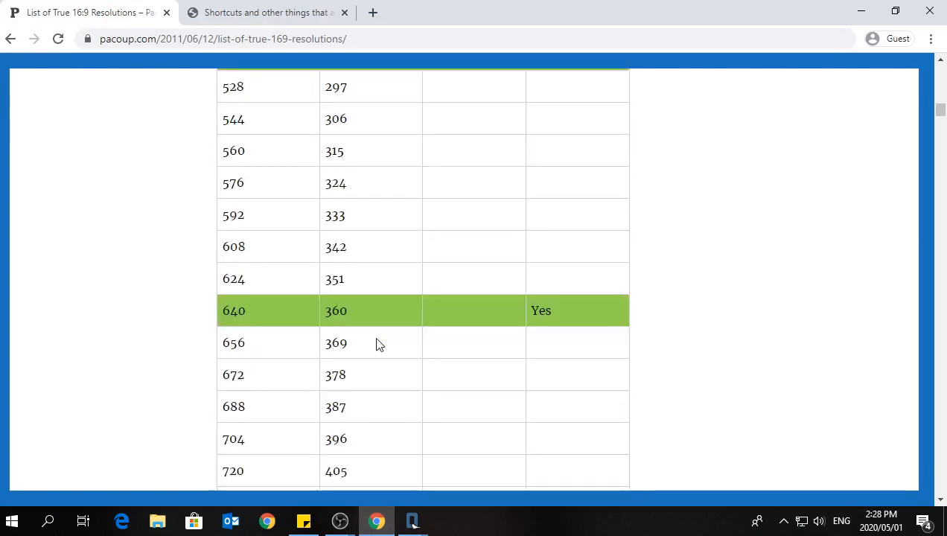
pyautogui.scroll(1, 377, 342)
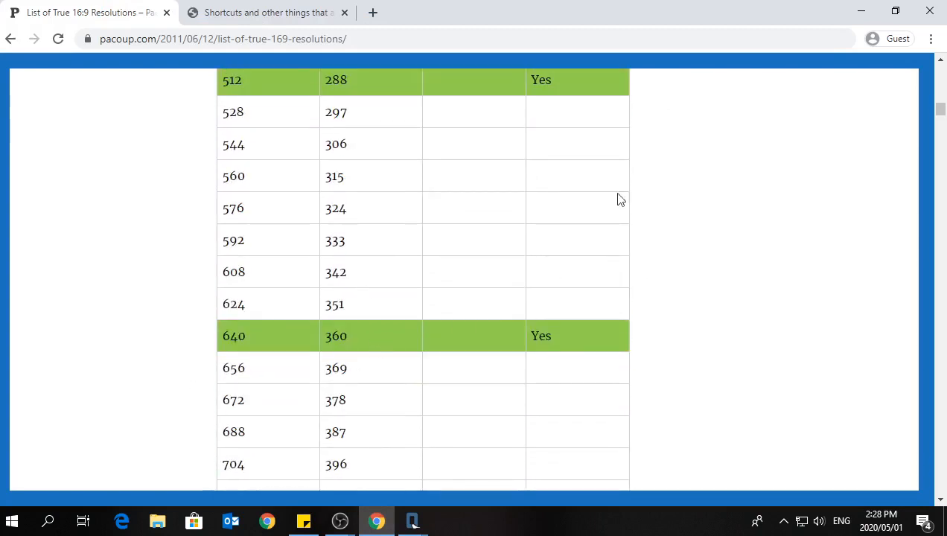
pyautogui.click(872, 18)
# Move the OBS Studio window fully into view and set its base canvas resolution to 640x360 in the video settings.
pyautogui.moveTo(450, 301); pyautogui.dragTo(551, 64)
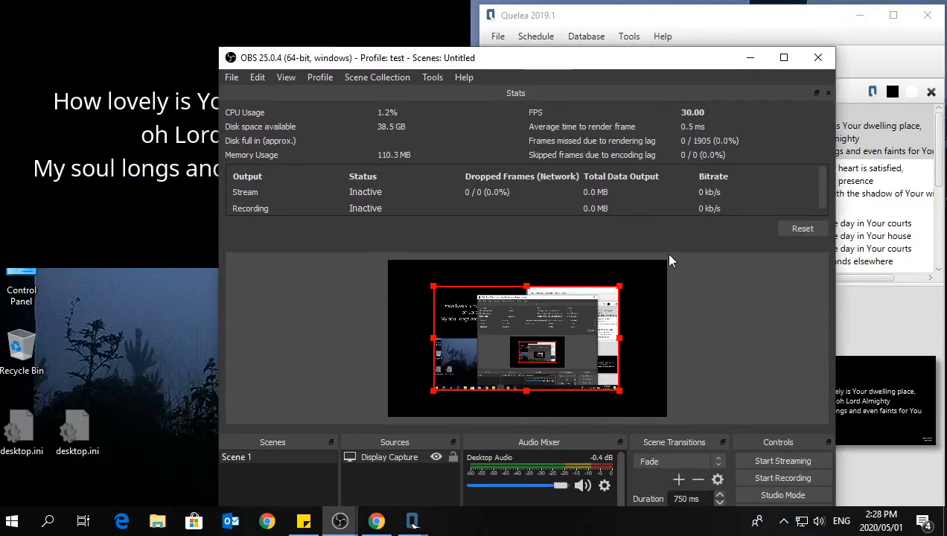
pyautogui.moveTo(469, 57); pyautogui.dragTo(470, 25)
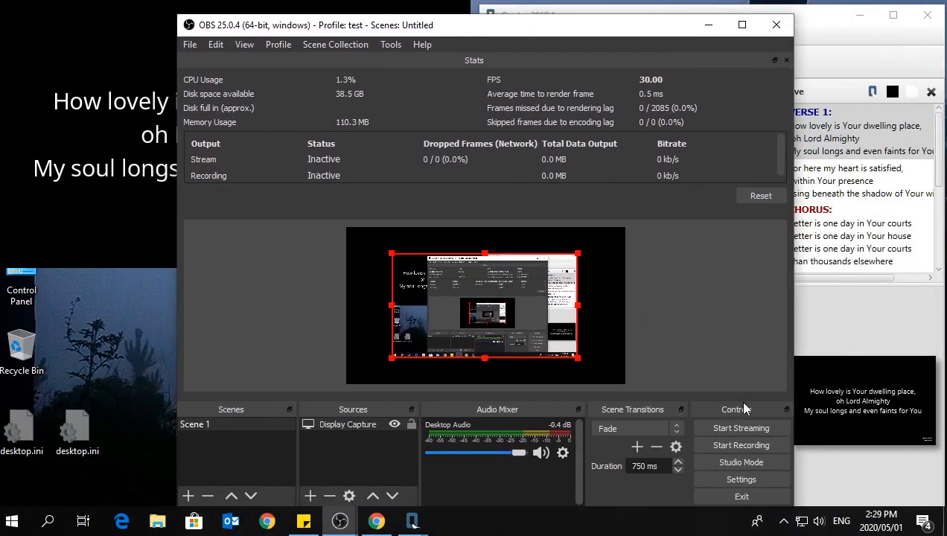
pyautogui.click(745, 480)
pyautogui.click(168, 188)
pyautogui.doubleClick(376, 46)
pyautogui.write('64')
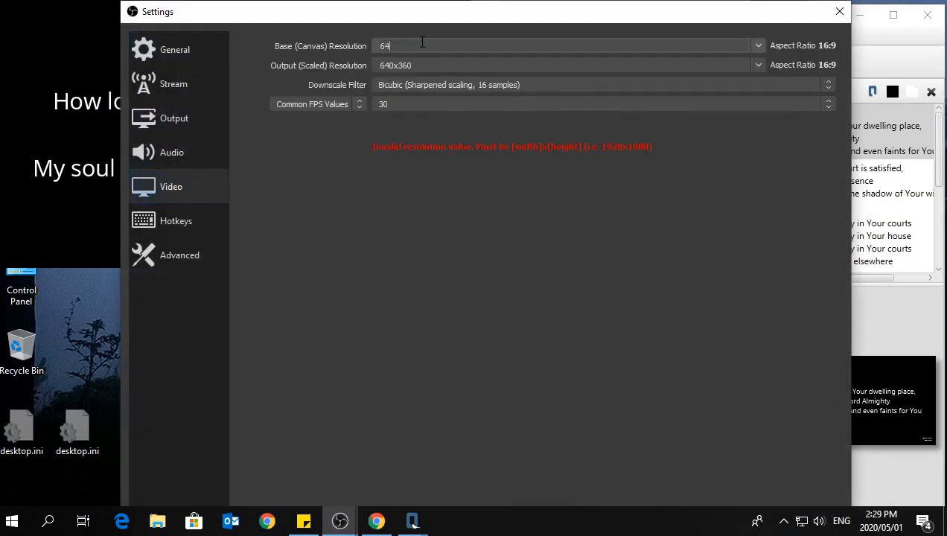
pyautogui.write('0x360')
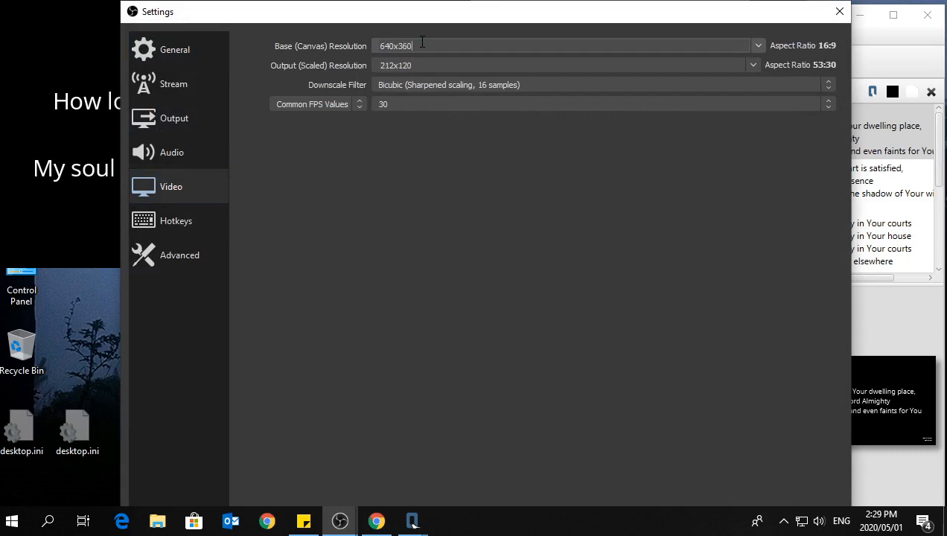
# Set the output (scaled) resolution to 640x360 and confirm the video settings.
pyautogui.doubleClick(424, 67)
pyautogui.write('640x360')
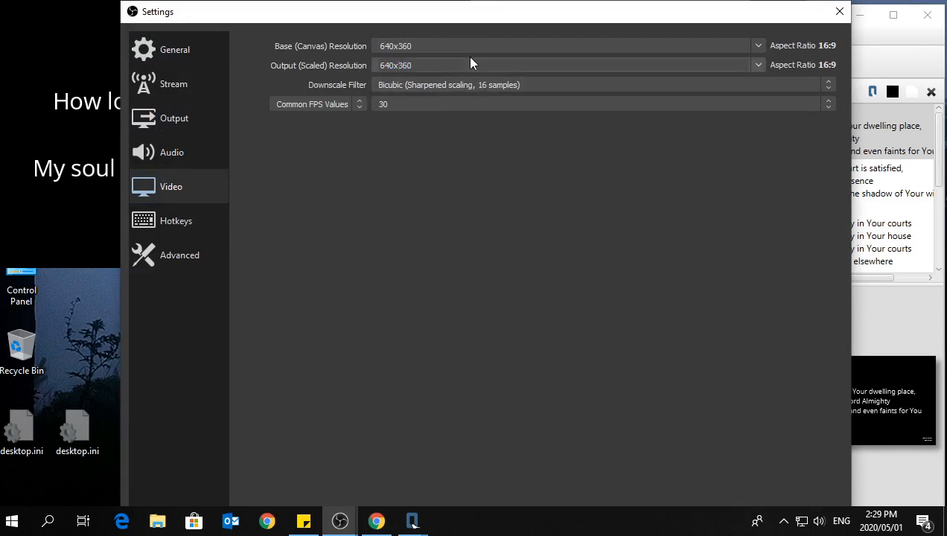
pyautogui.click(422, 48)
pyautogui.moveTo(617, 16)
pyautogui.mouseDown()
pyautogui.moveTo(609, 72)
pyautogui.moveTo(608, 26)
pyautogui.mouseUp()
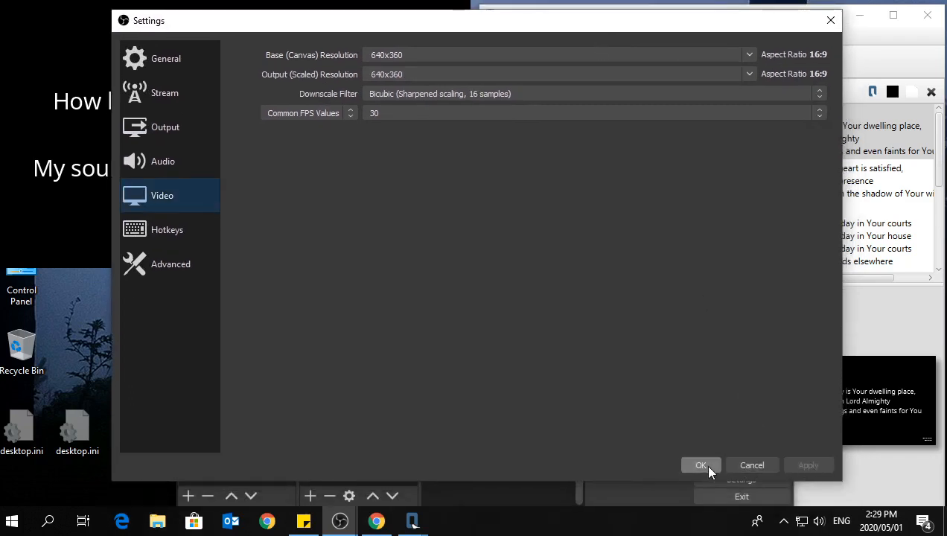
pyautogui.click(707, 468)
# Reset the Display Capture source's transform and align its upper-left corner with the corner of the canvas.
pyautogui.moveTo(417, 286); pyautogui.dragTo(453, 299)
pyautogui.rightClick(436, 308)
pyautogui.moveTo(479, 313)
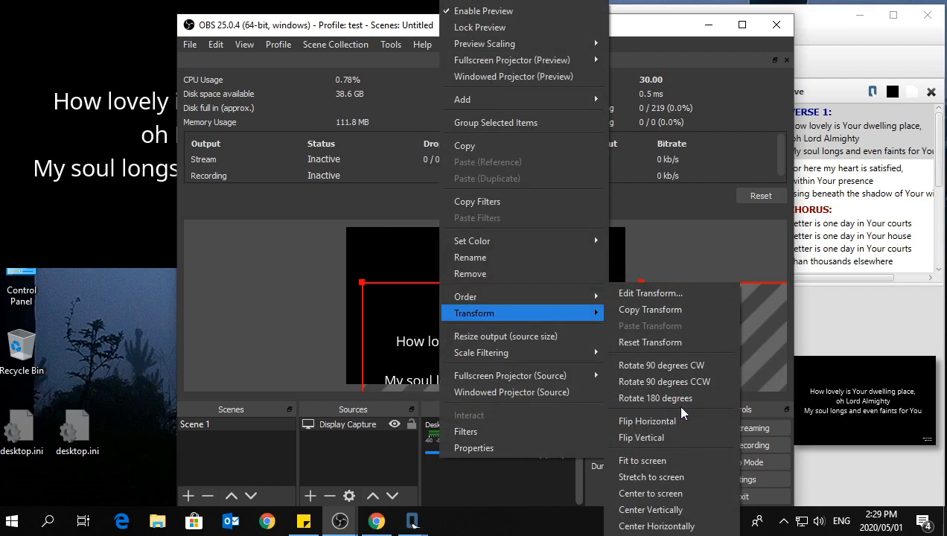
pyautogui.click(674, 342)
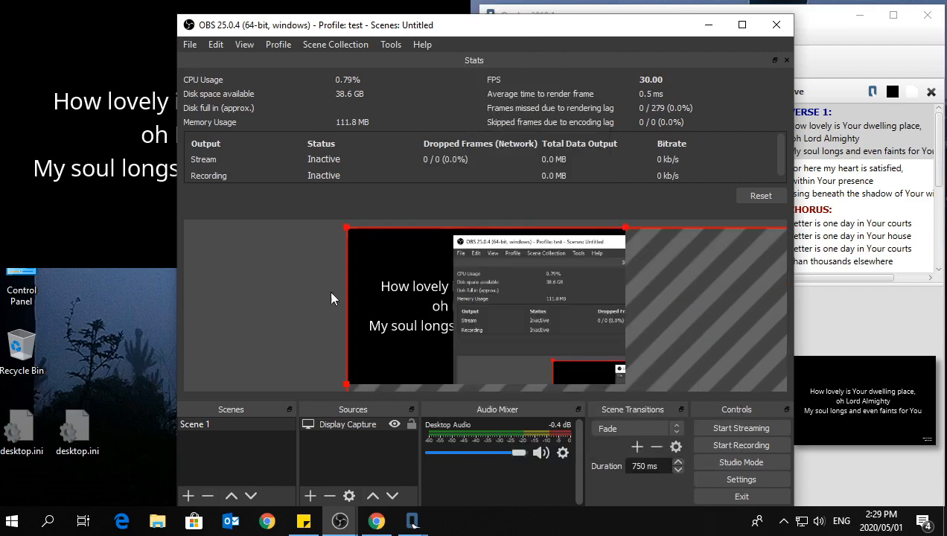
pyautogui.moveTo(384, 248)
pyautogui.mouseDown()
pyautogui.moveTo(408, 271)
pyautogui.moveTo(448, 281)
pyautogui.moveTo(388, 272)
pyautogui.moveTo(388, 253)
pyautogui.mouseUp()
# Deselect the Display Capture source, move the OBS window clear of the lyric projection and minimise it.
pyautogui.moveTo(409, 33); pyautogui.dragTo(721, 45)
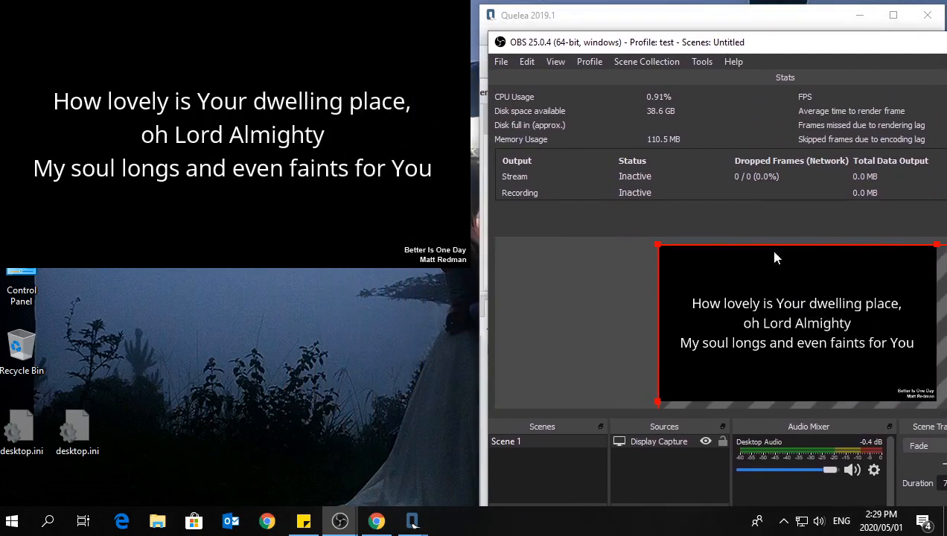
pyautogui.click(569, 312)
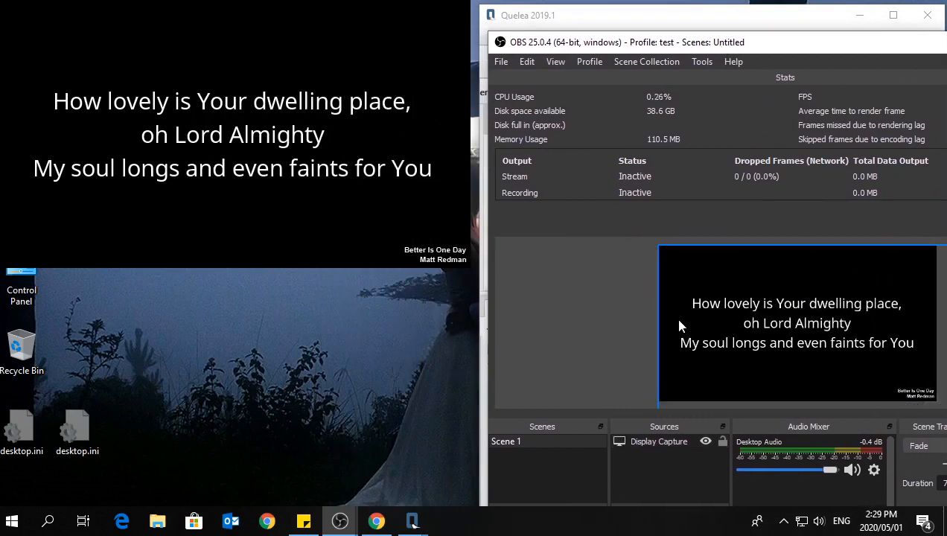
pyautogui.moveTo(790, 51); pyautogui.dragTo(797, 32)
pyautogui.moveTo(560, 34); pyautogui.dragTo(274, 254)
pyautogui.moveTo(574, 246); pyautogui.dragTo(590, 65)
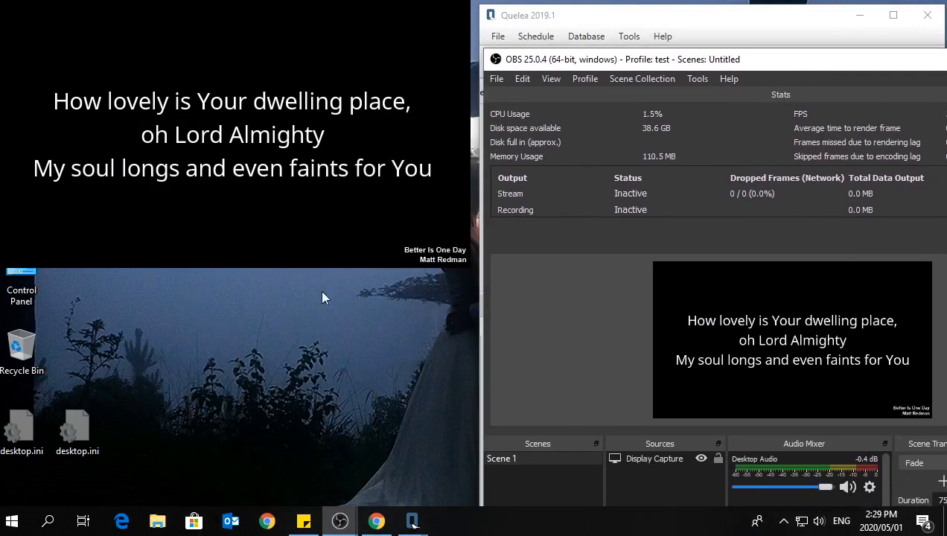
pyautogui.moveTo(791, 68); pyautogui.dragTo(496, 59)
pyautogui.click(715, 52)
# Switch the live lyrics in Quelea between the verse and chorus sections, ending on the first slide of Verse 1.
pyautogui.click(835, 215)
pyautogui.click(838, 182)
pyautogui.click(836, 139)
pyautogui.click(827, 213)
pyautogui.scroll(-3, 826, 210)
pyautogui.scroll(3, 827, 211)
pyautogui.click(849, 133)
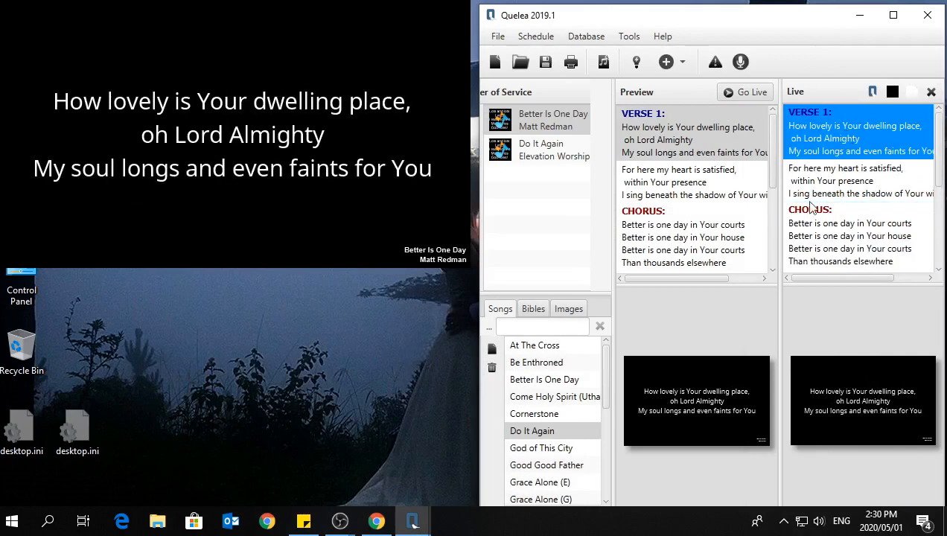
pyautogui.click(839, 235)
pyautogui.click(844, 125)
# Bring up the previews of the open OBS Studio windows.
pyautogui.moveTo(377, 526)
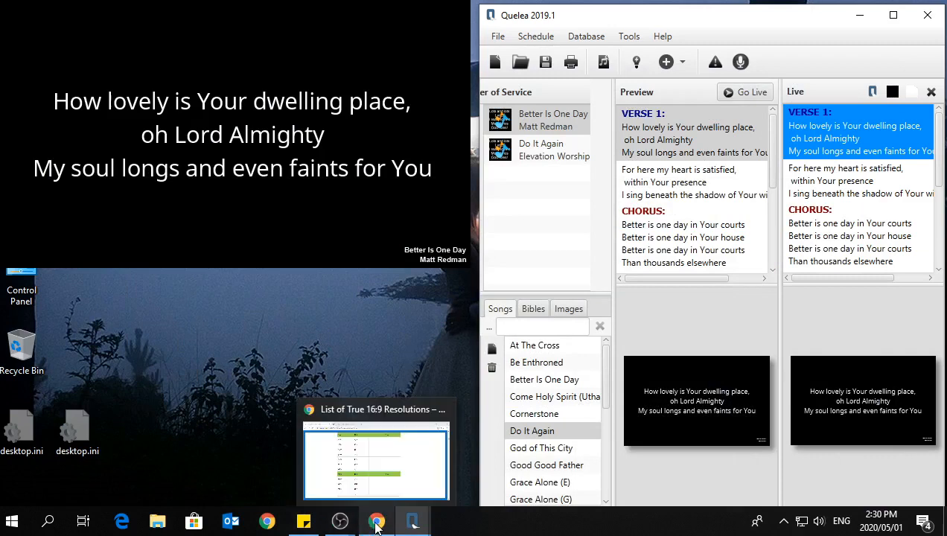
pyautogui.moveTo(339, 522)
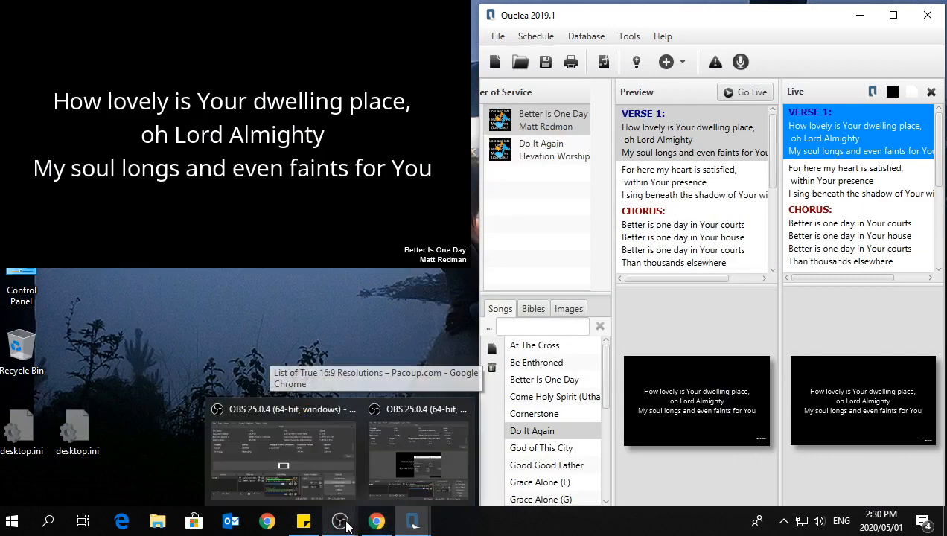